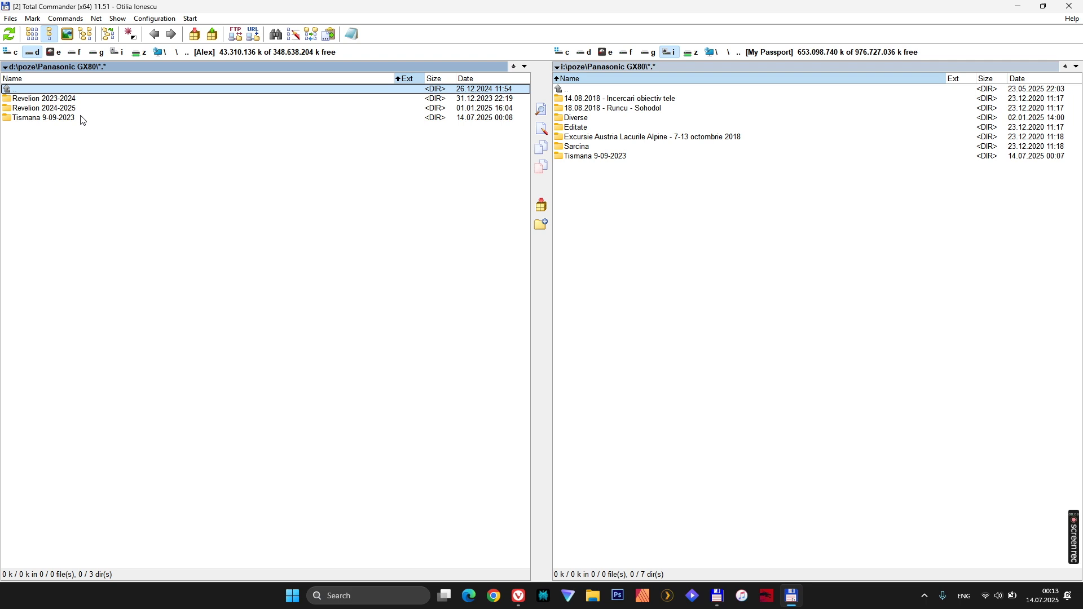
Open the Tismana 9-09-2023 folder on both drive I and drive D so the two copies sit side by side.
left_click(79, 117)
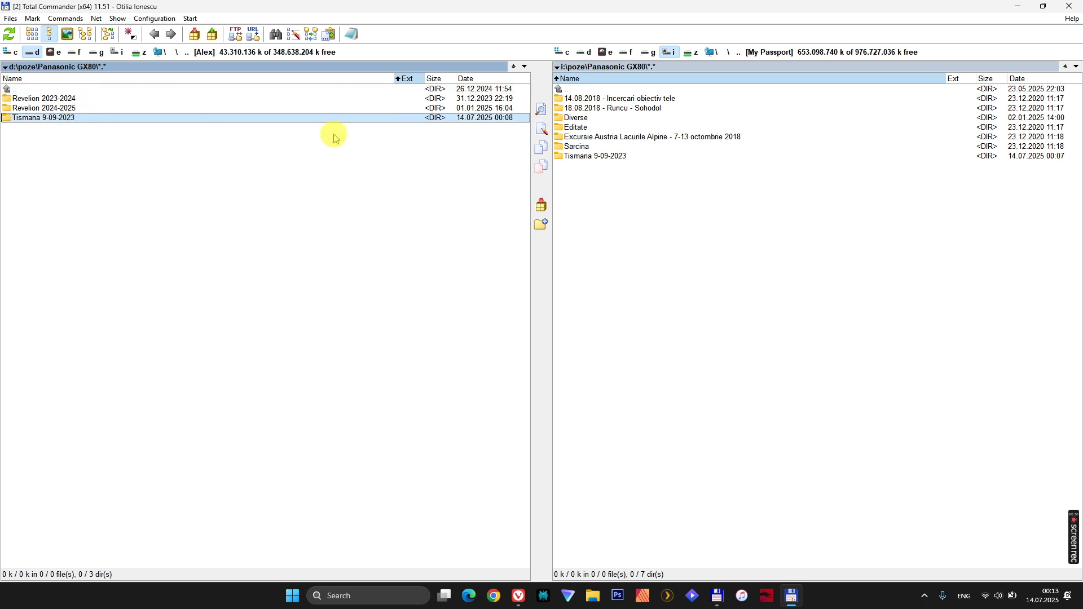
left_click(615, 158)
left_click(76, 118)
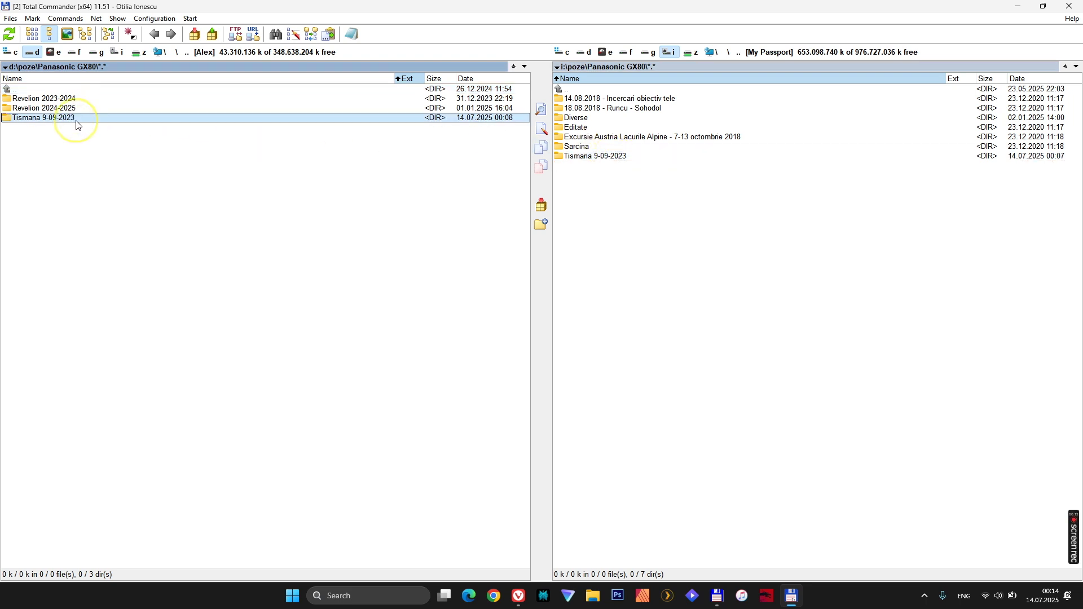
left_click(631, 160)
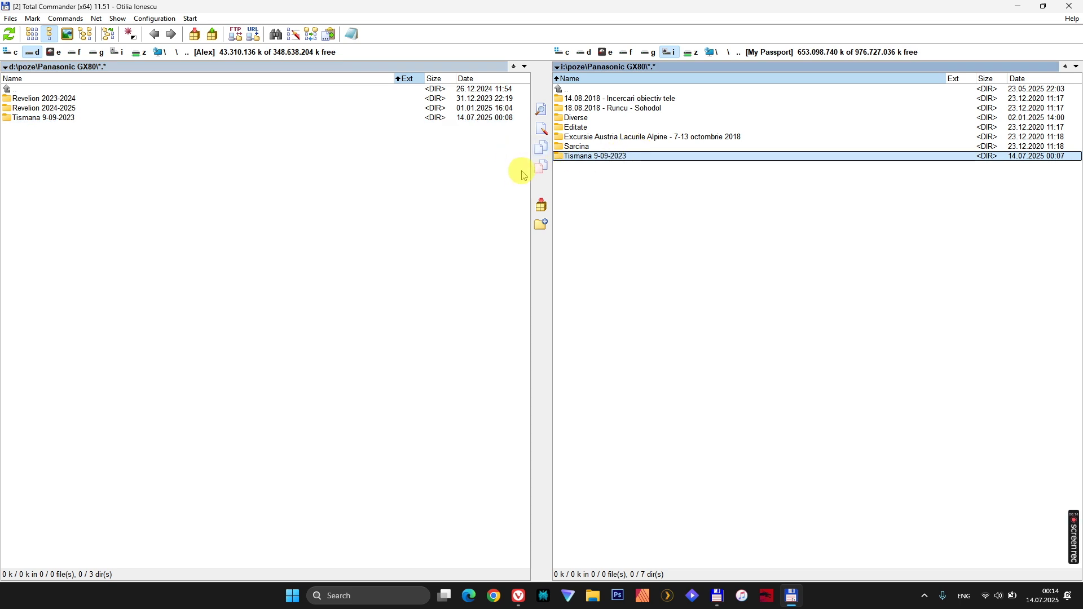
double_click(611, 162)
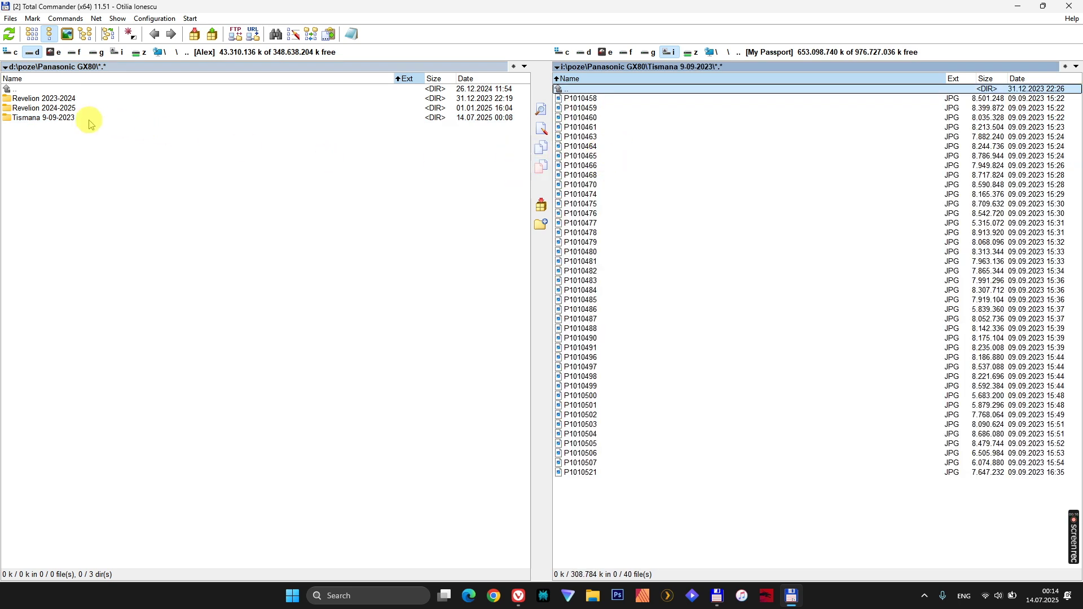
double_click(50, 118)
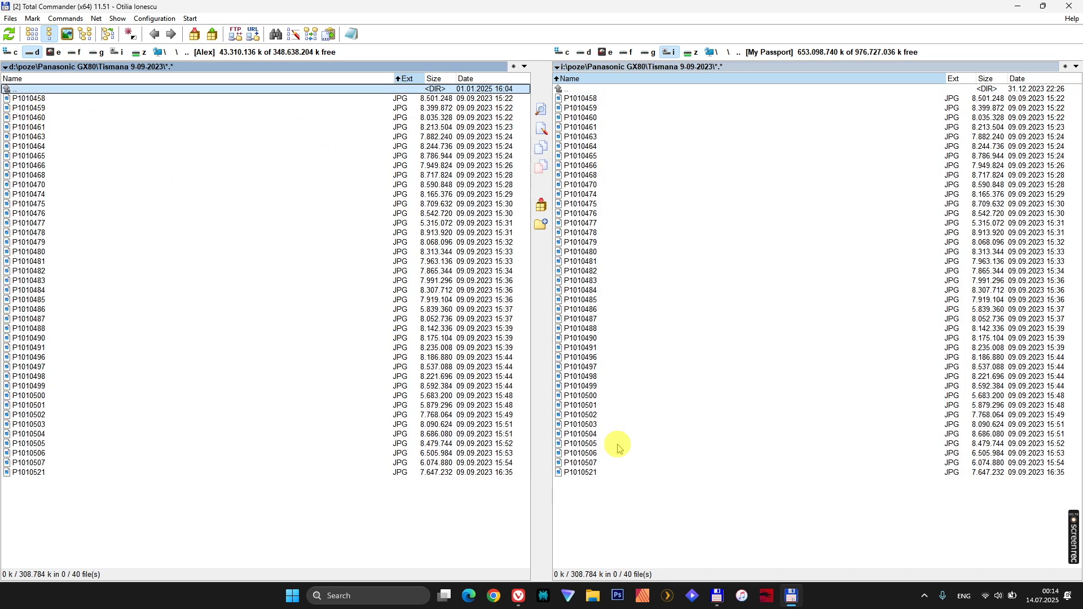
Delete the photos P1010503 through P1010521 from the Tismana 9-09-2023 folder on drive I.
left_click(594, 426)
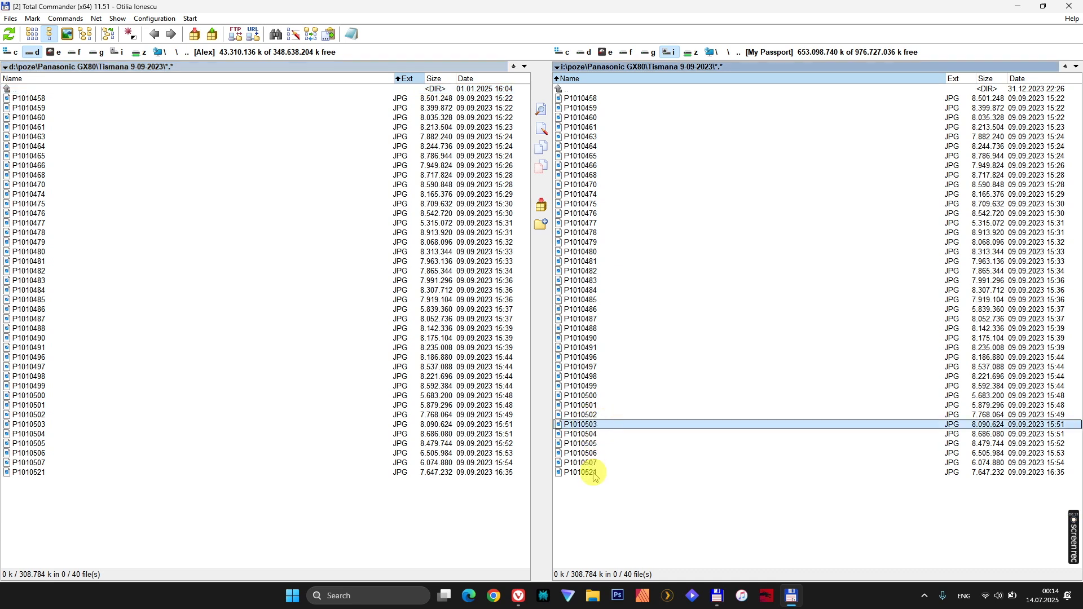
left_click(595, 475, "shift")
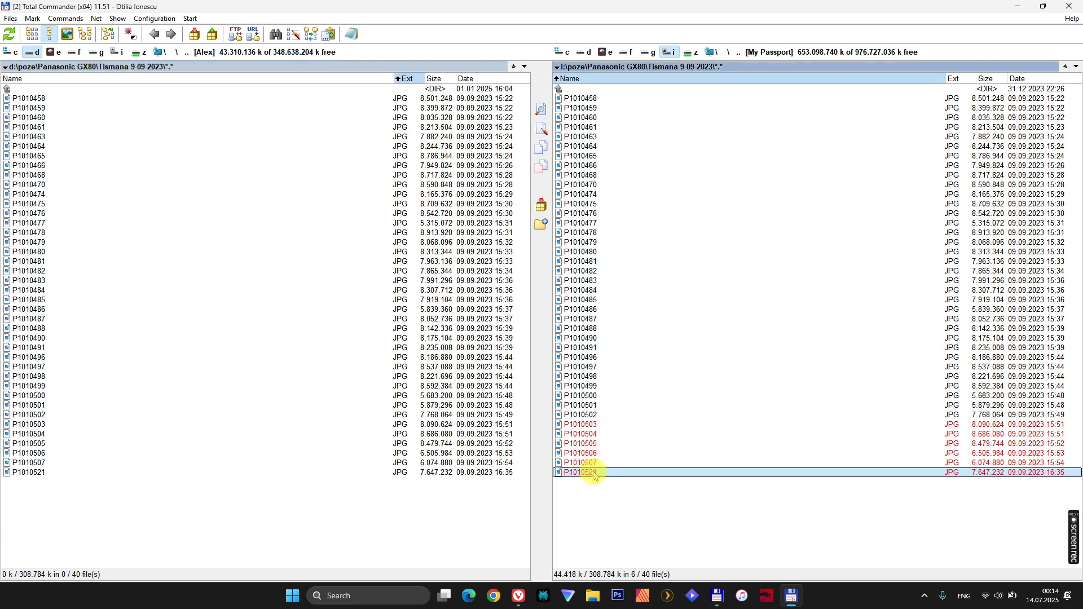
right_click(590, 454)
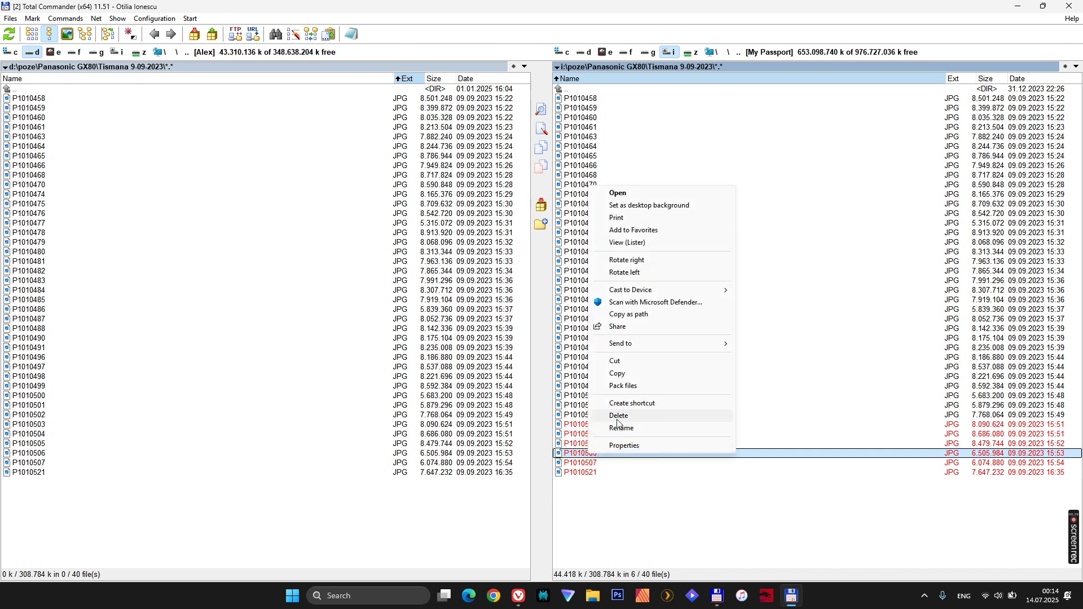
left_click(618, 416)
left_click(582, 305)
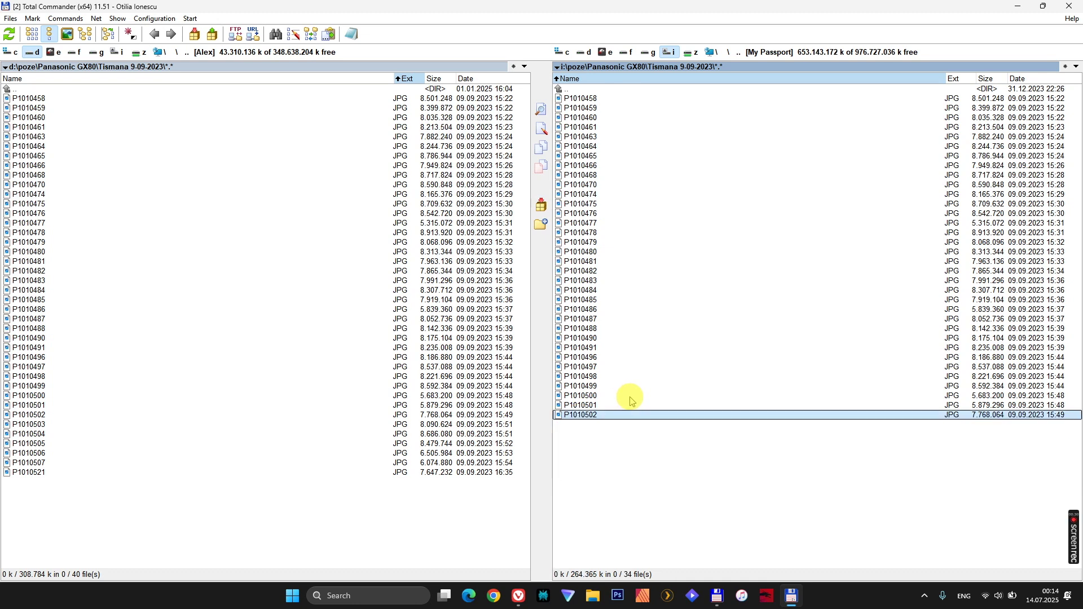
Compare the Tismana 9-09-2023 folders on drives D and I with Synchronize Dirs and review the file list.
double_click(574, 90)
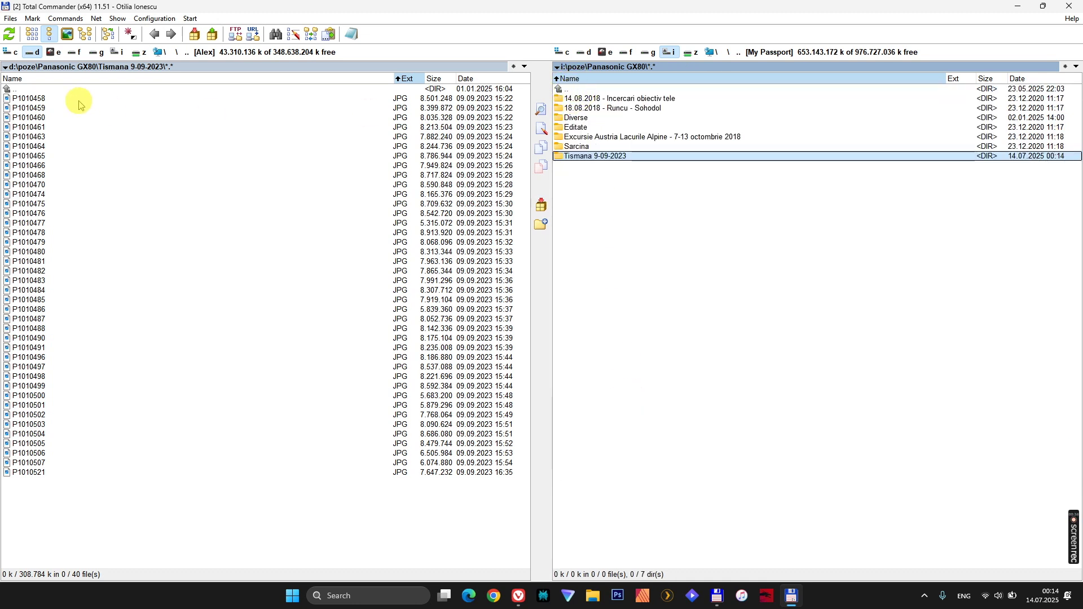
double_click(575, 157)
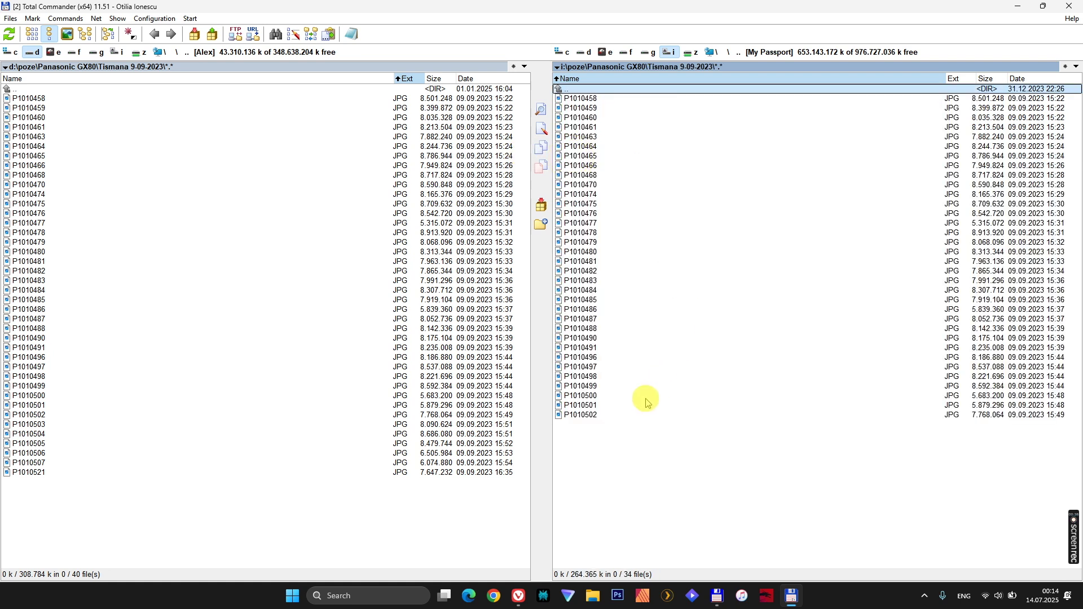
left_click(213, 232)
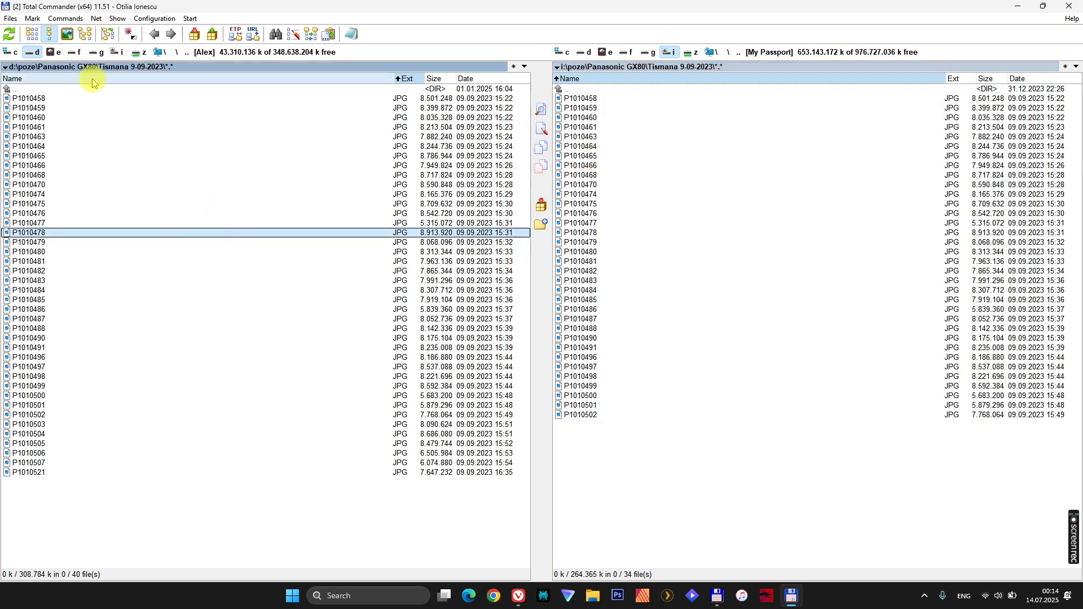
left_click(82, 22)
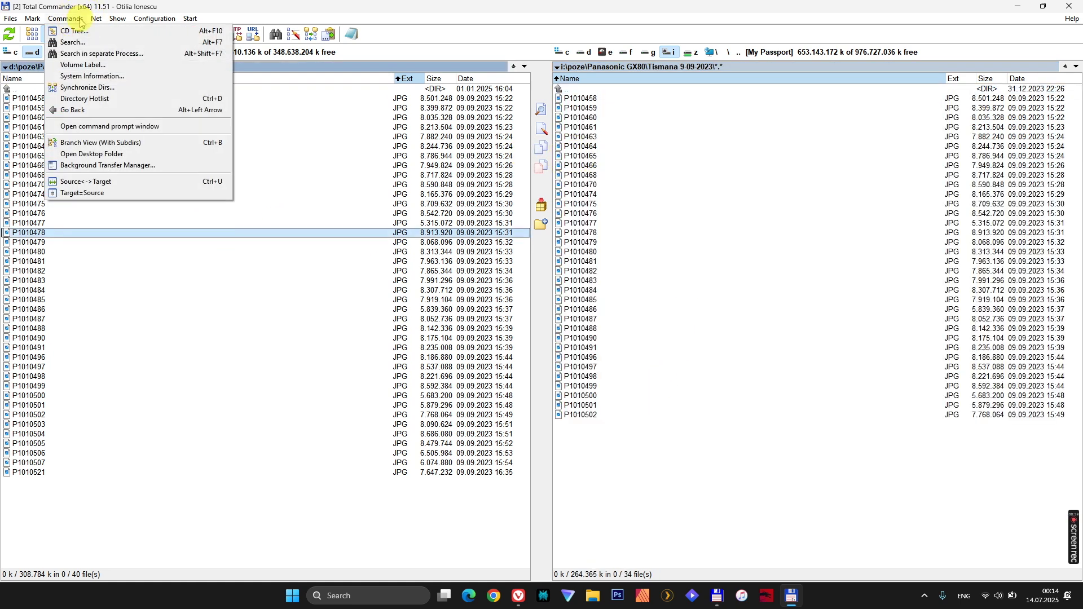
left_click(103, 88)
left_click(369, 177)
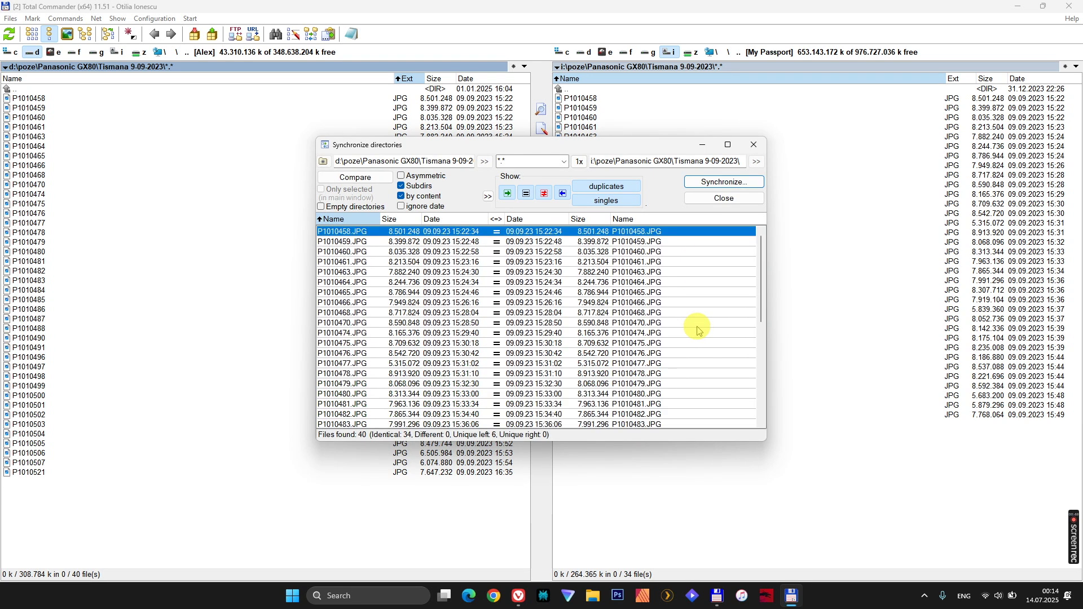
scroll(698, 332, "down", 7)
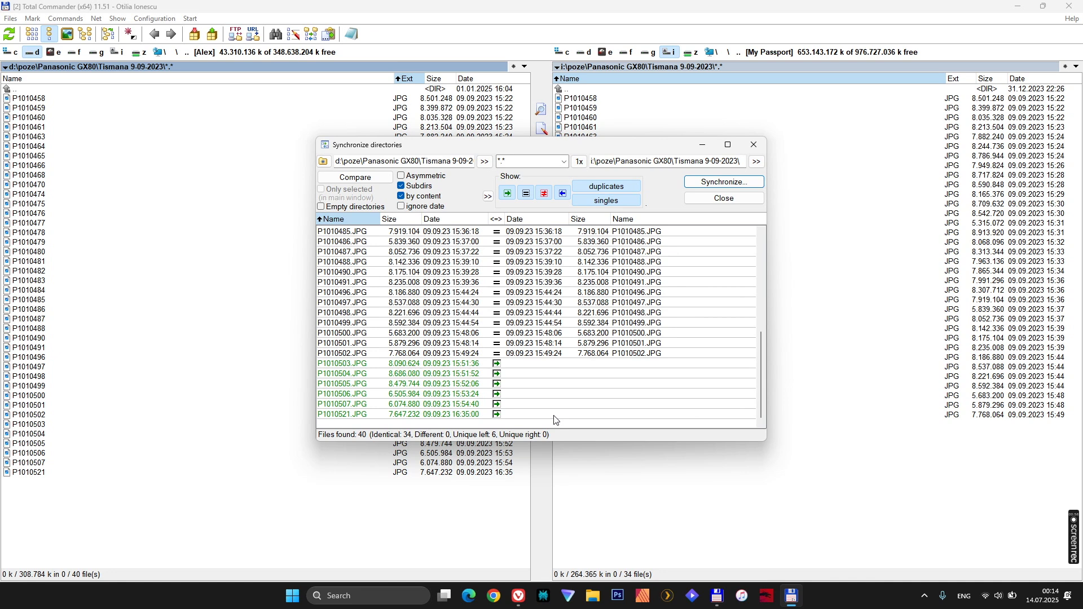
Restrict the directory comparison to *.jpg files and run it again.
left_click(580, 162)
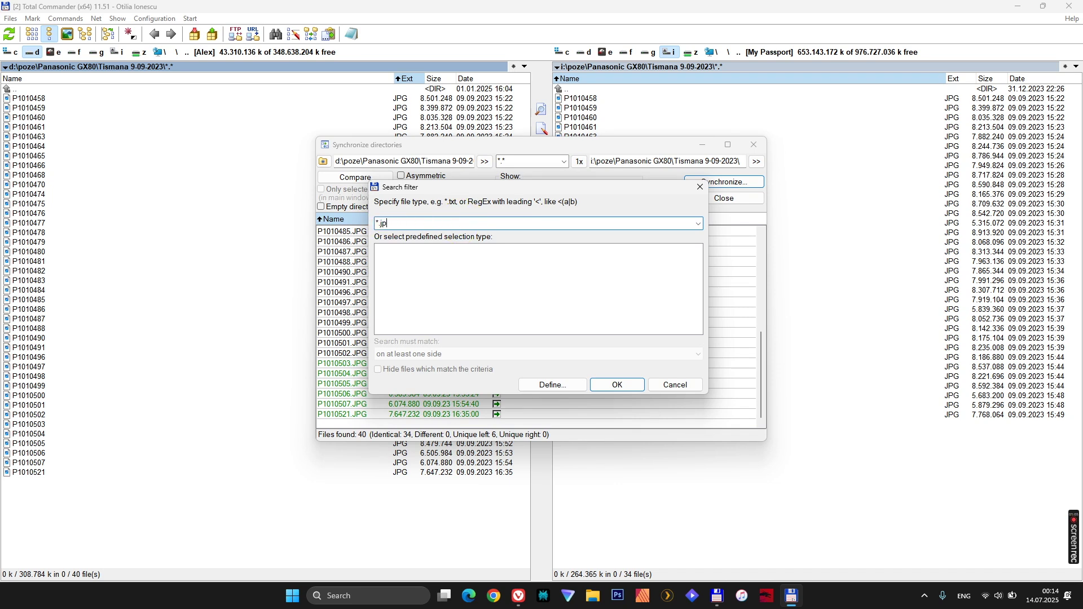
left_click(619, 384)
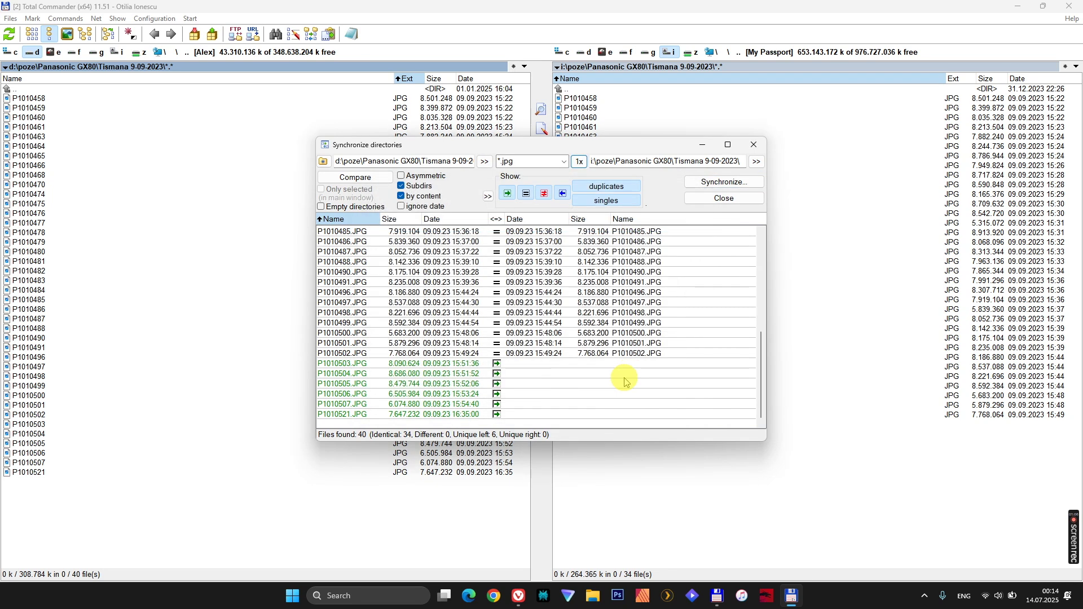
left_click(361, 179)
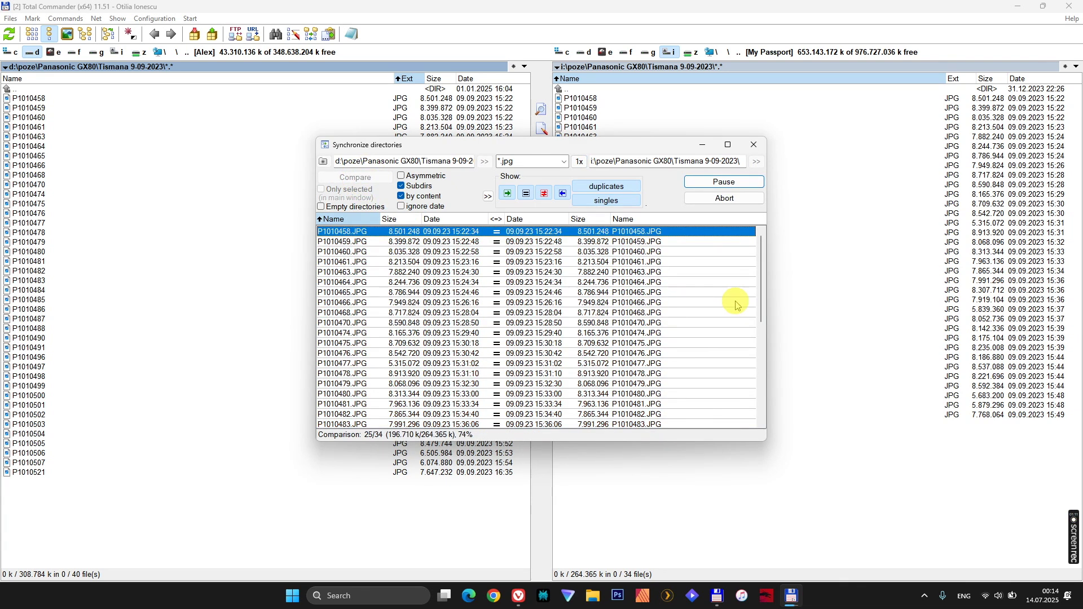
left_click_drag(762, 307, 762, 260)
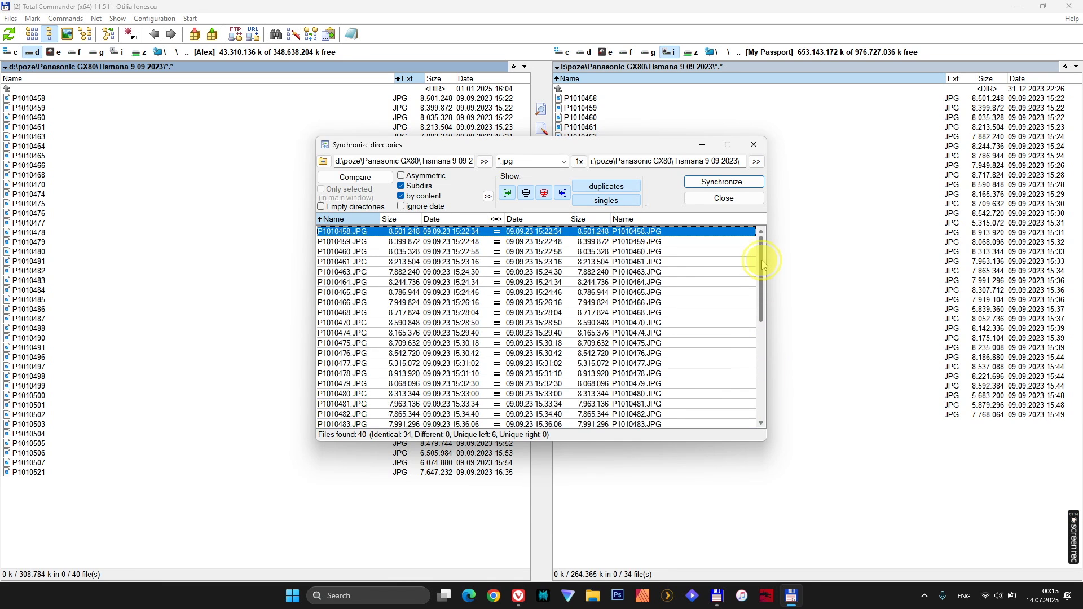
Synchronize the missing photos from drive D to i:\poze\Panasonic GX80\Tismana 9-09-2023, check the refreshed comparison and close the synchronization.
left_click(715, 183)
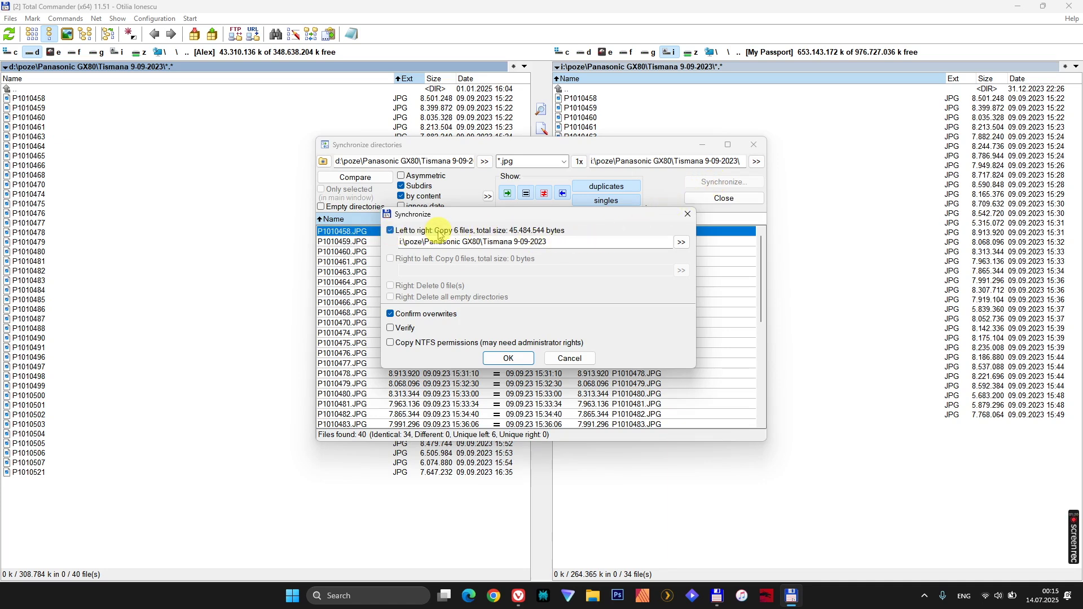
left_click(511, 359)
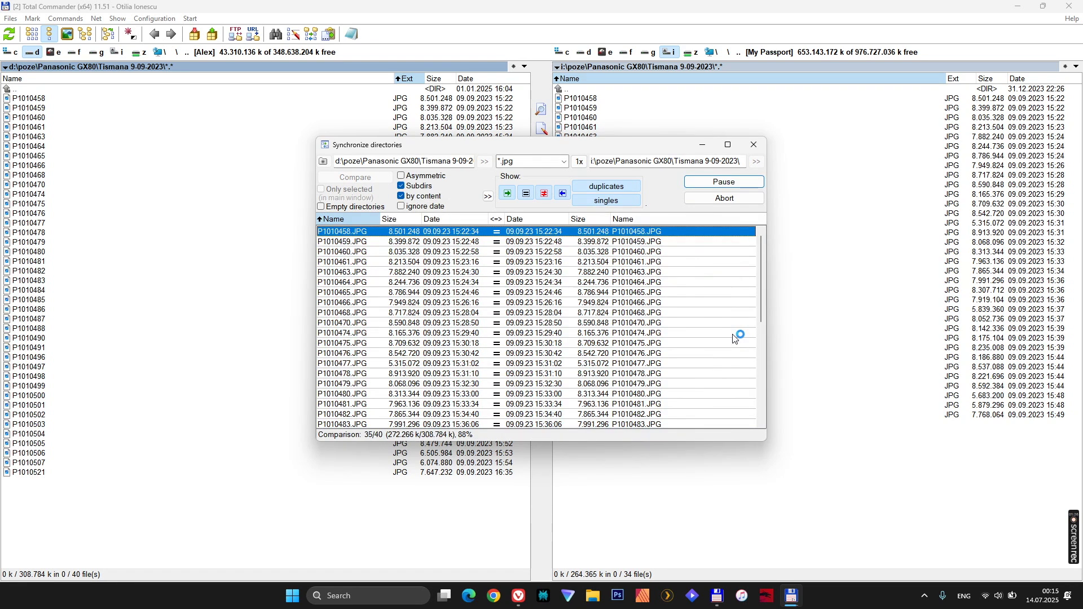
left_click(763, 301)
left_click_drag(765, 299, 757, 419)
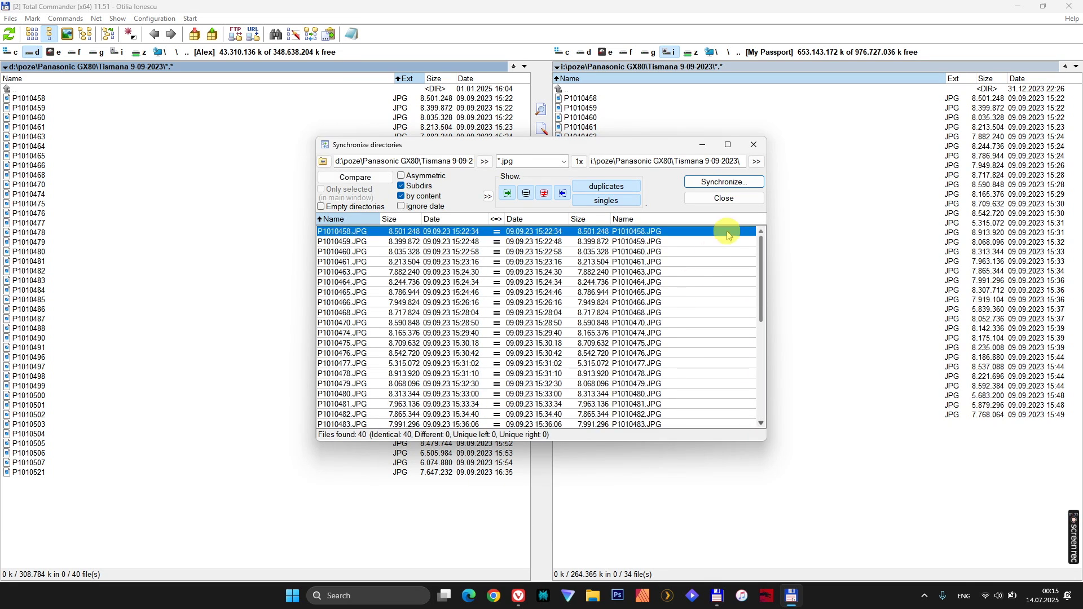
left_click(725, 198)
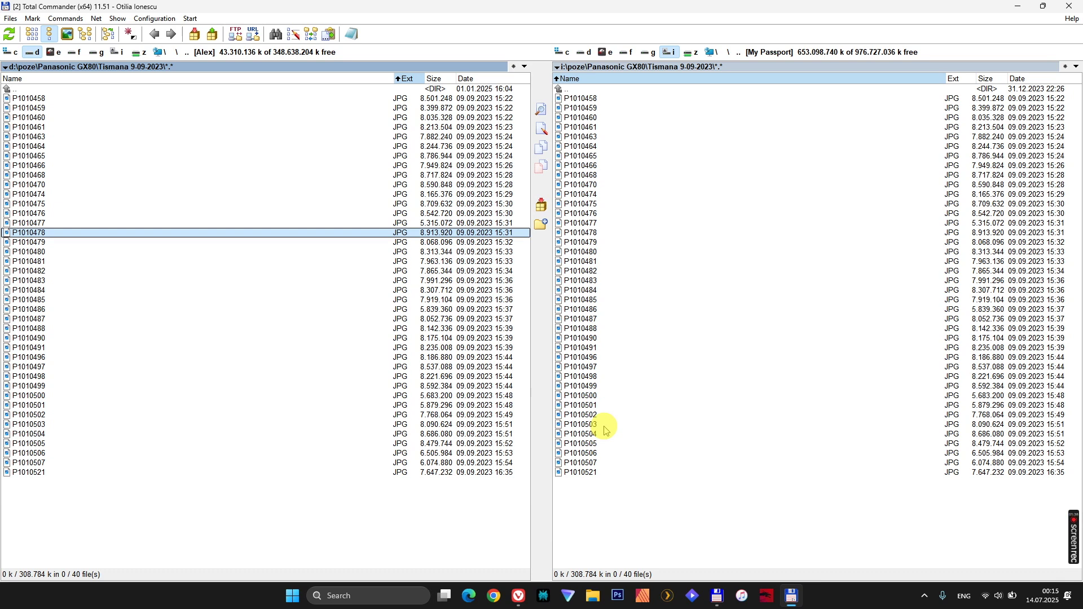
Save the current synchronization directories and settings as the entry "Backup of files from Tismana", keeping paths, sync options and display options.
left_click(164, 194)
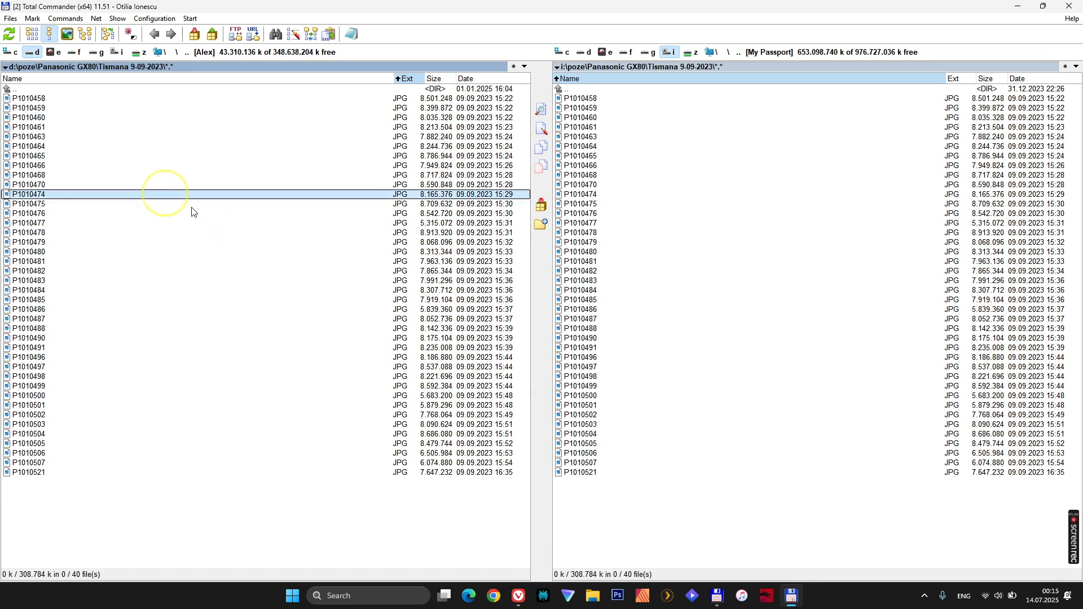
left_click(67, 19)
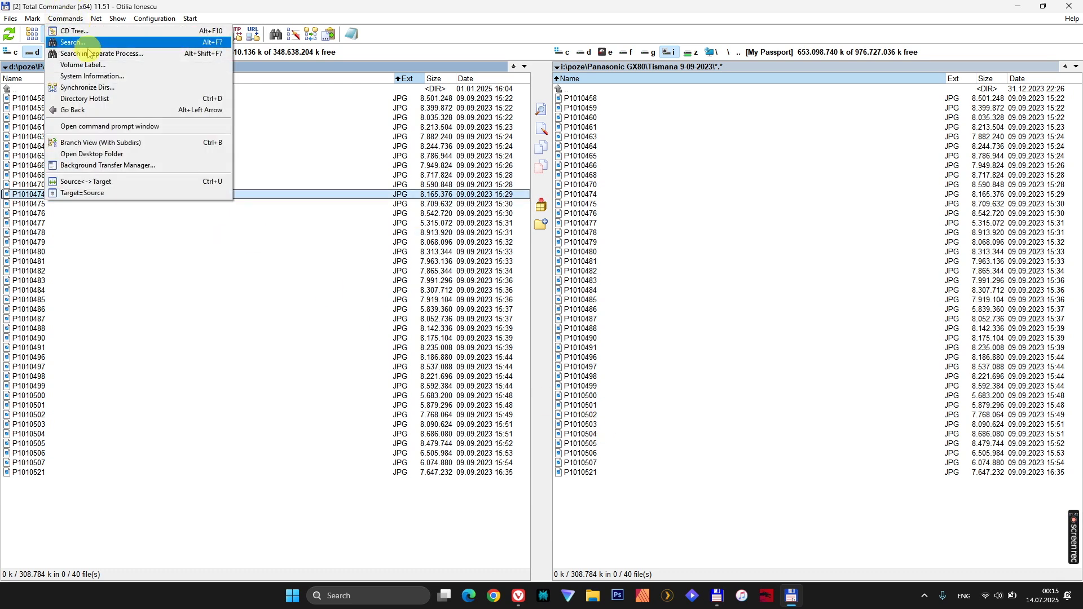
left_click(93, 83)
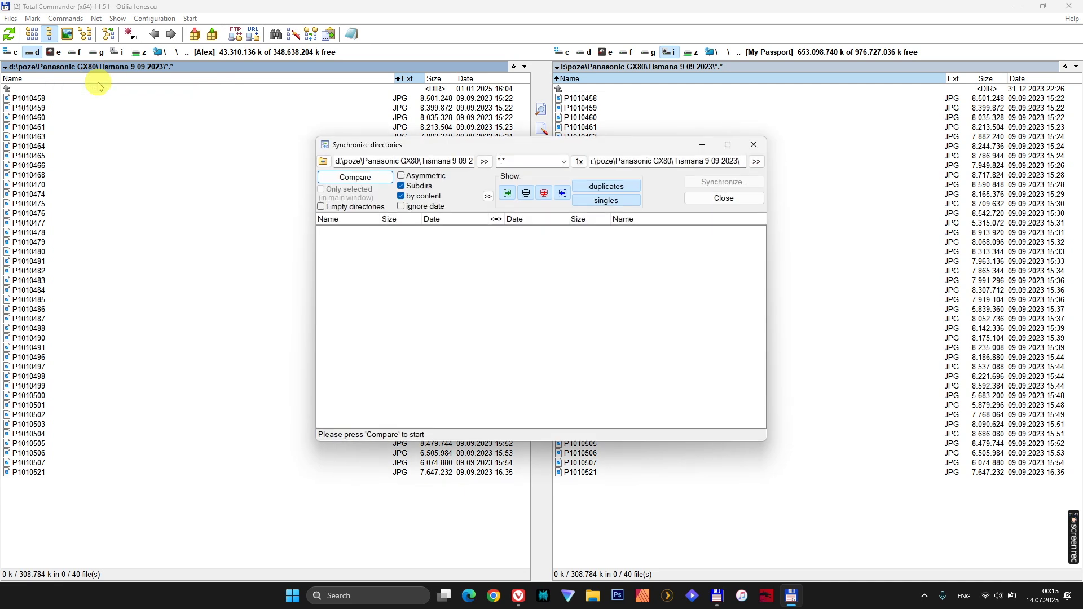
left_click(323, 162)
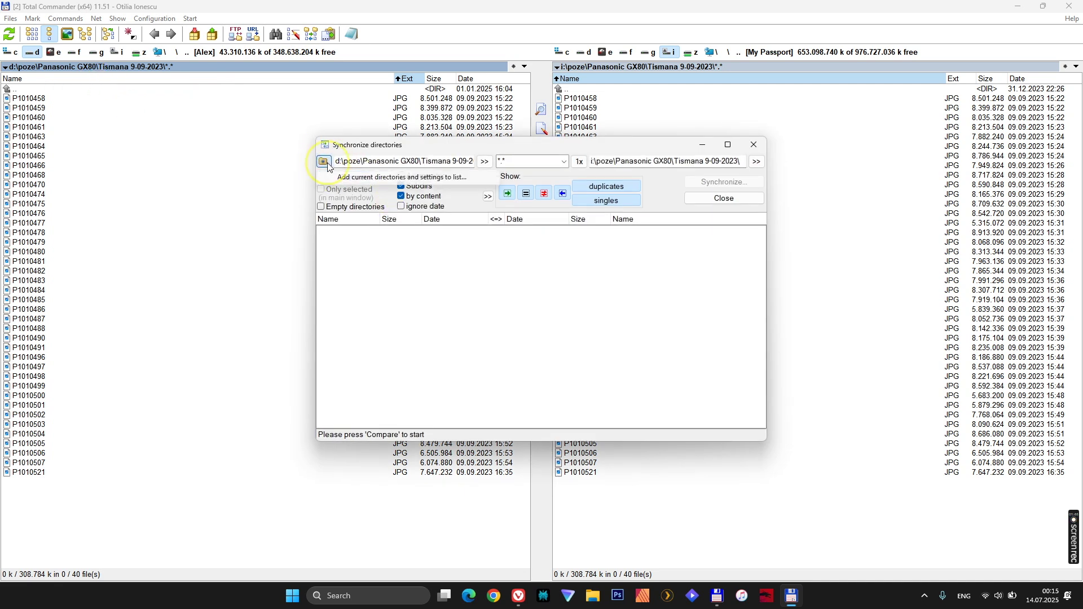
left_click(350, 177)
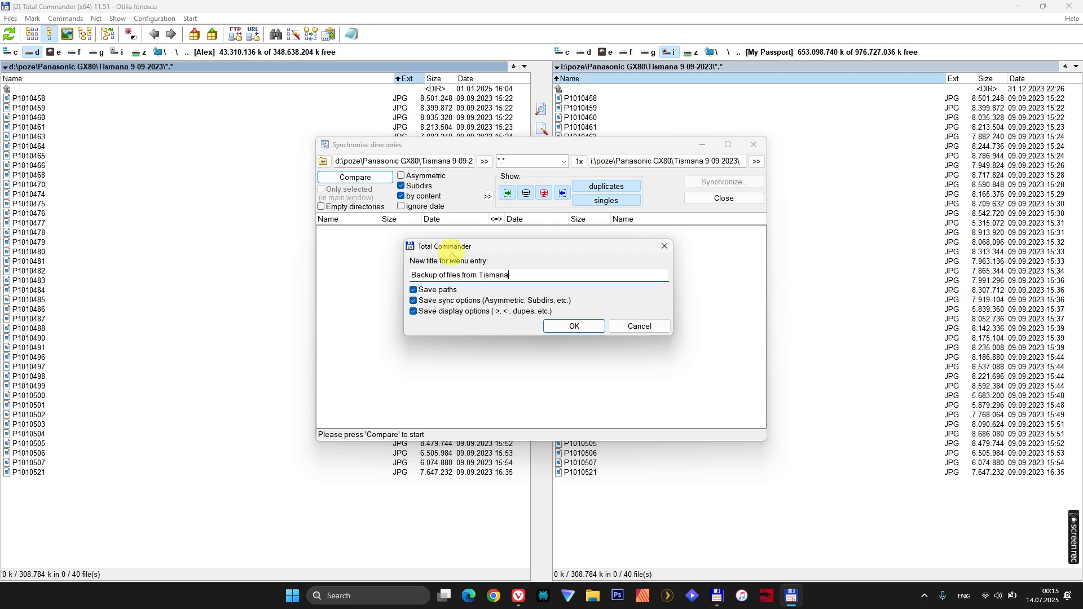
left_click(570, 329)
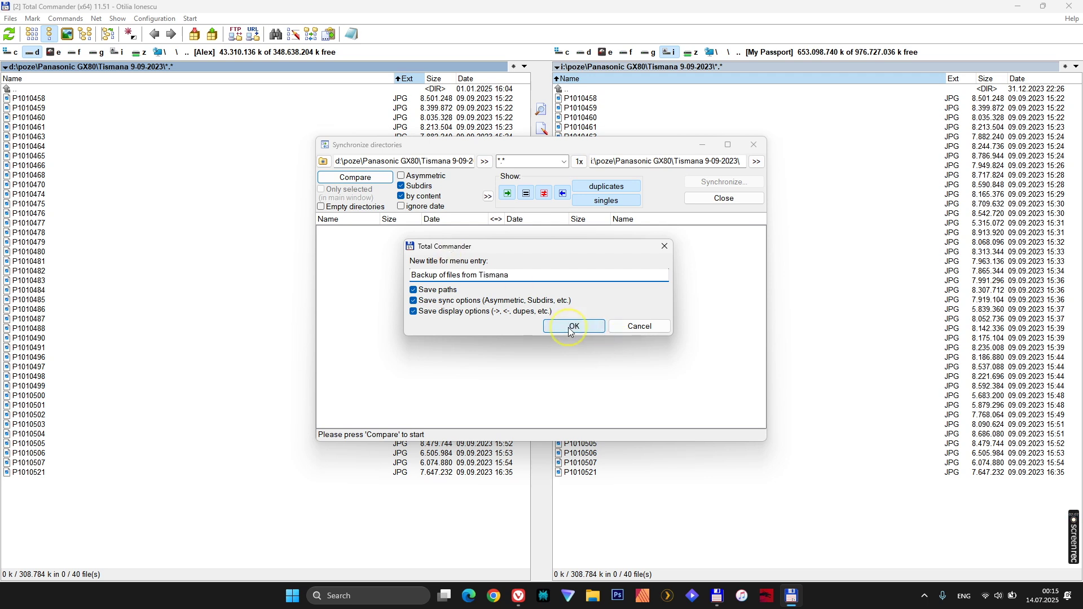
left_click(759, 147)
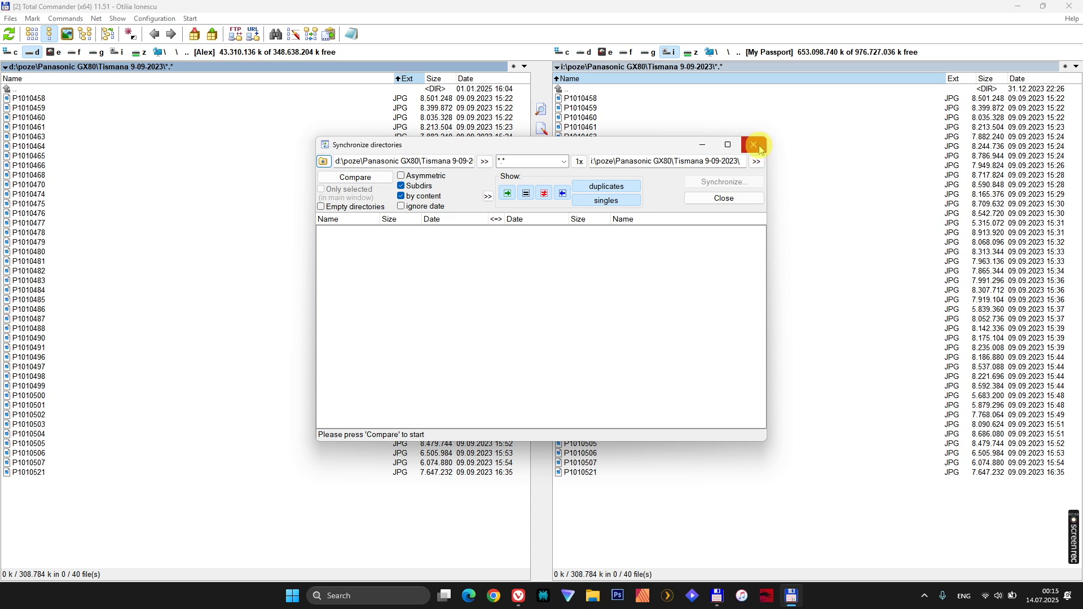
left_click(759, 148)
Copy the JPG photos P1010606 to P1010608 from the Revelion 2024-2025 folder on drive D.
double_click(38, 90)
double_click(58, 108)
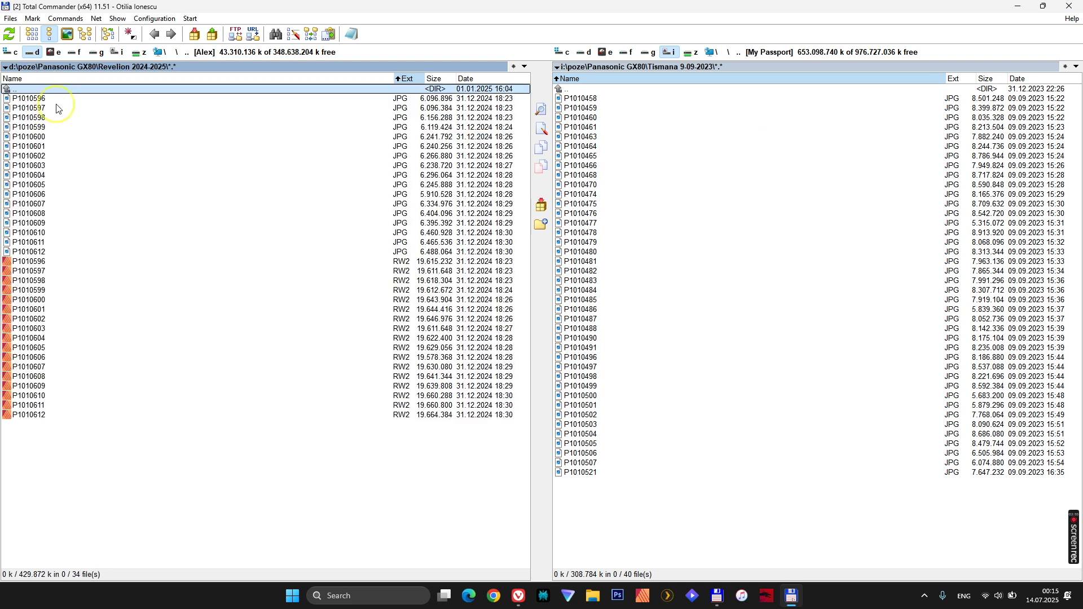
left_click(38, 196)
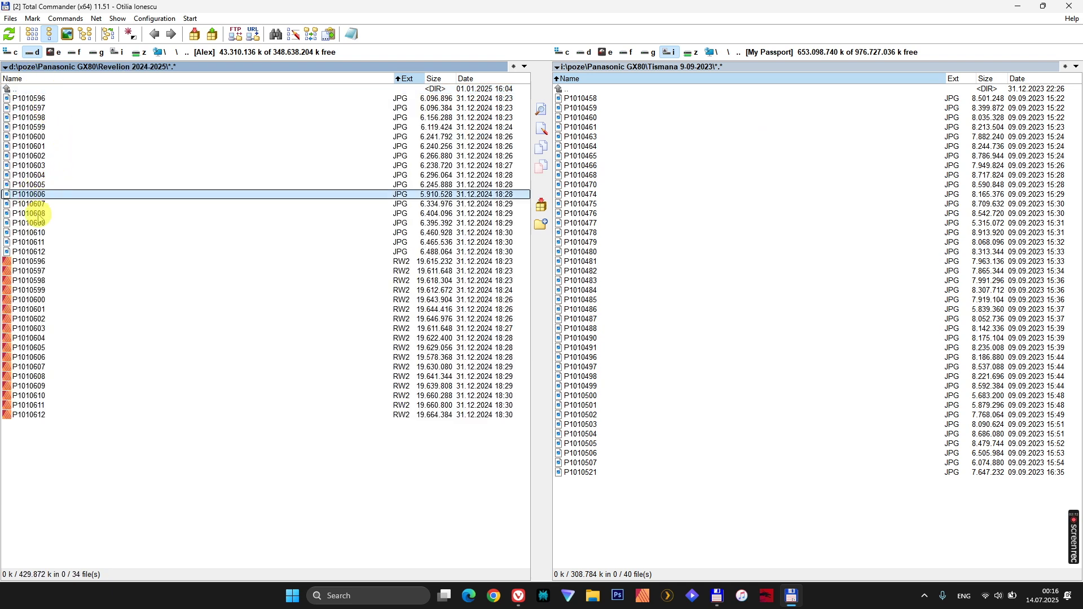
left_click(38, 213, "shift")
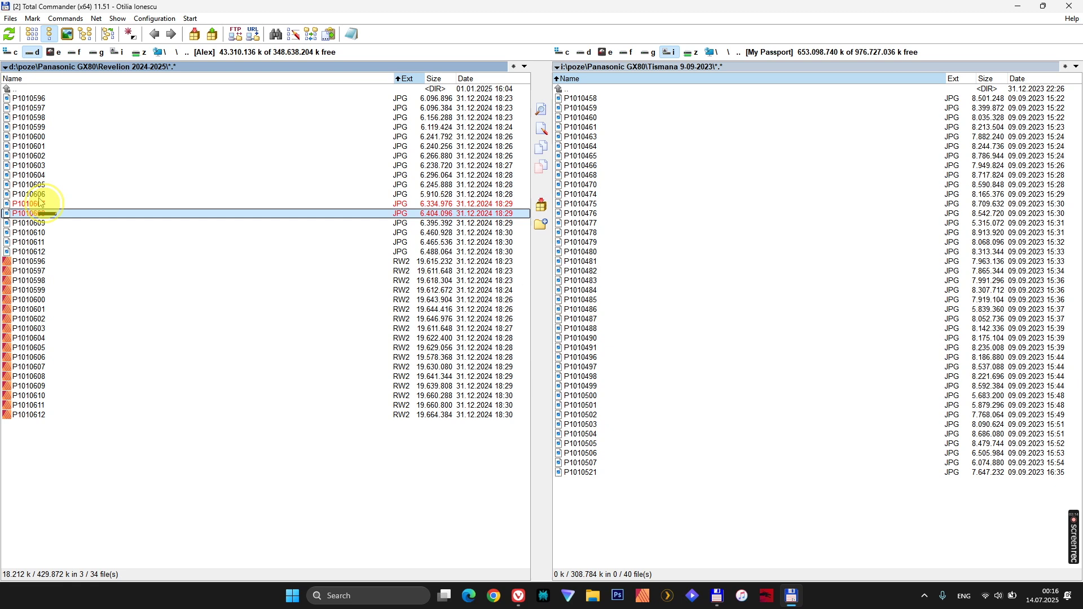
right_click(39, 196)
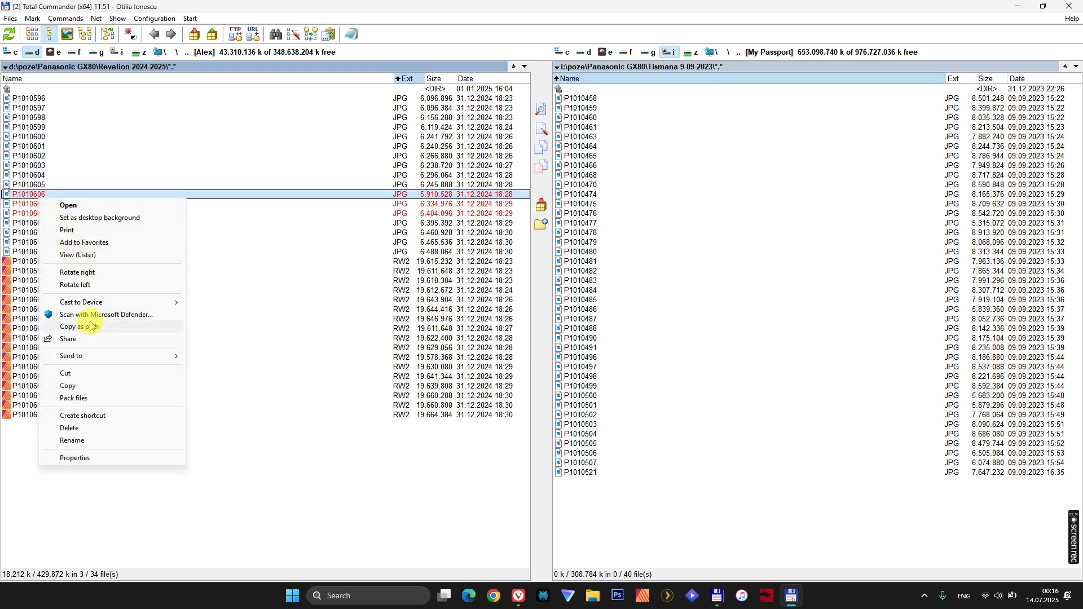
left_click(82, 386)
Paste the copied photos into the Tismana 9-09-2023 folder on drive D.
double_click(44, 89)
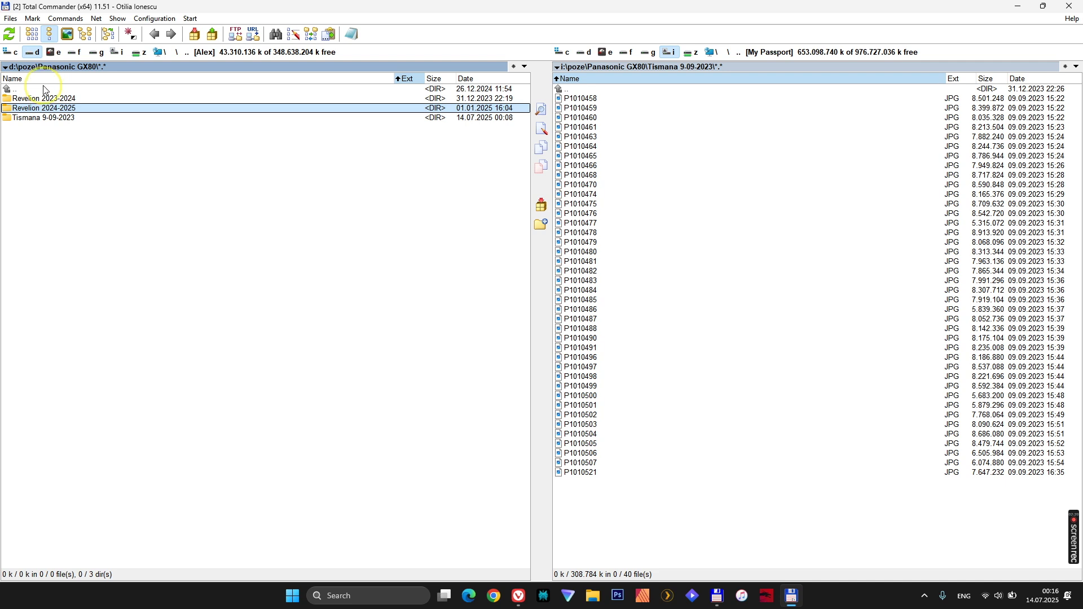
double_click(34, 117)
right_click(66, 508)
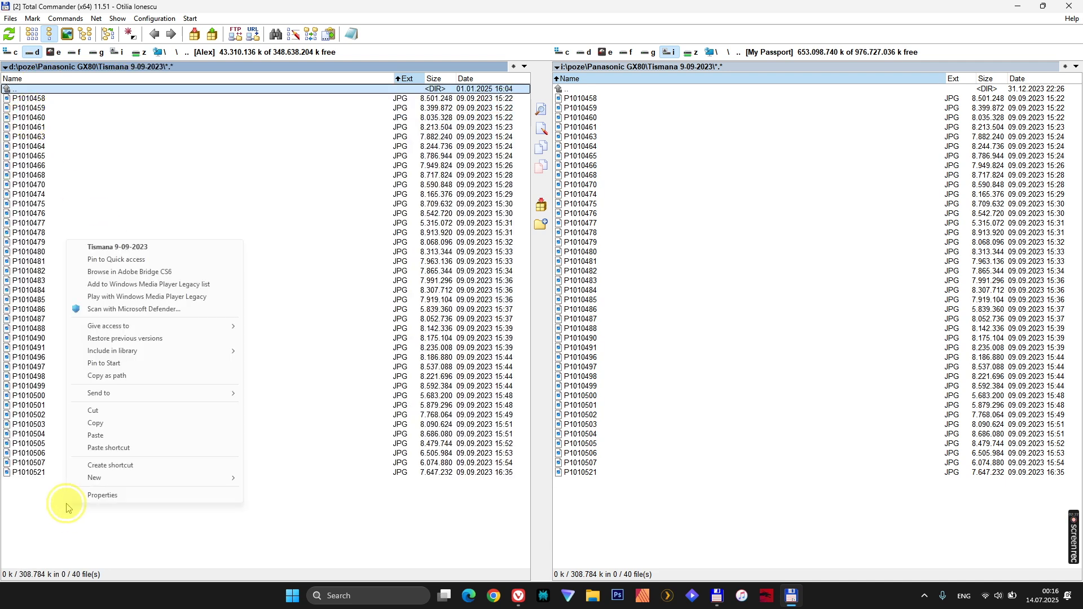
left_click(107, 445)
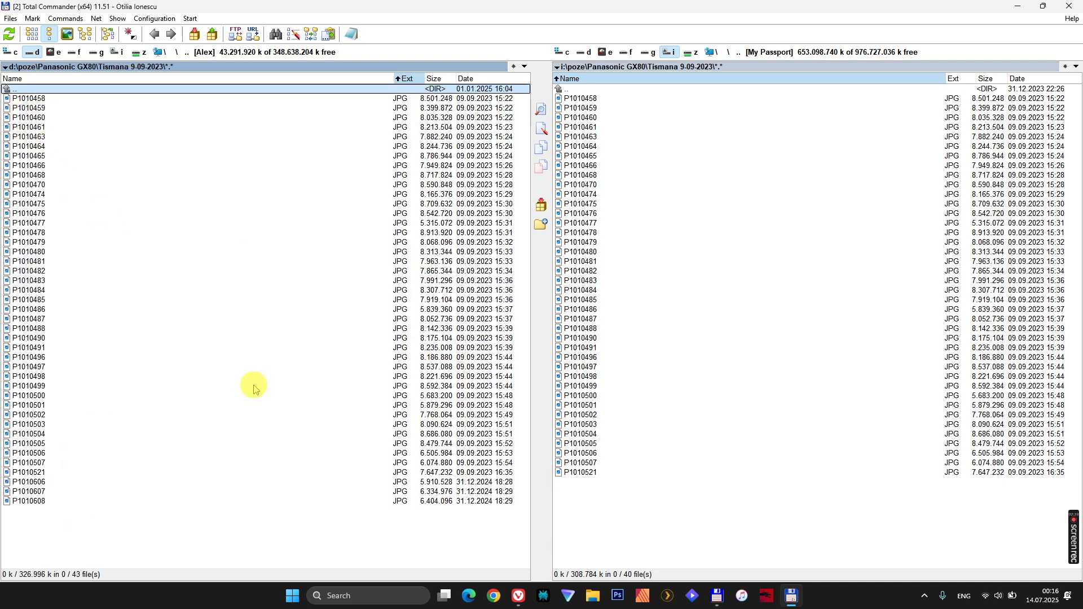
left_click(227, 347)
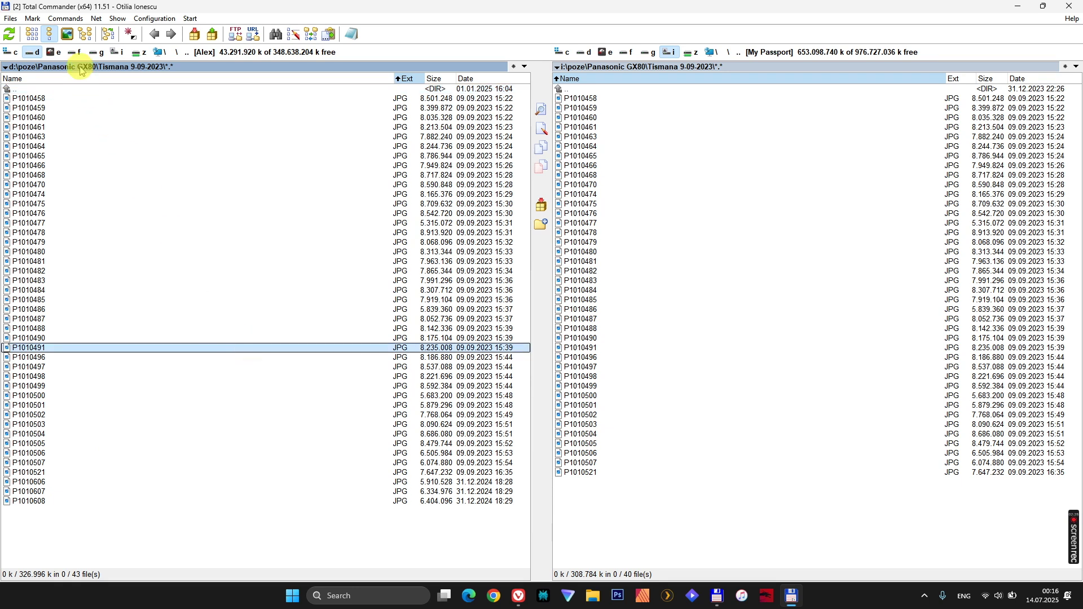
Start Synchronize Dirs again and load the saved entry "Backup of files from Tismana".
left_click(70, 19)
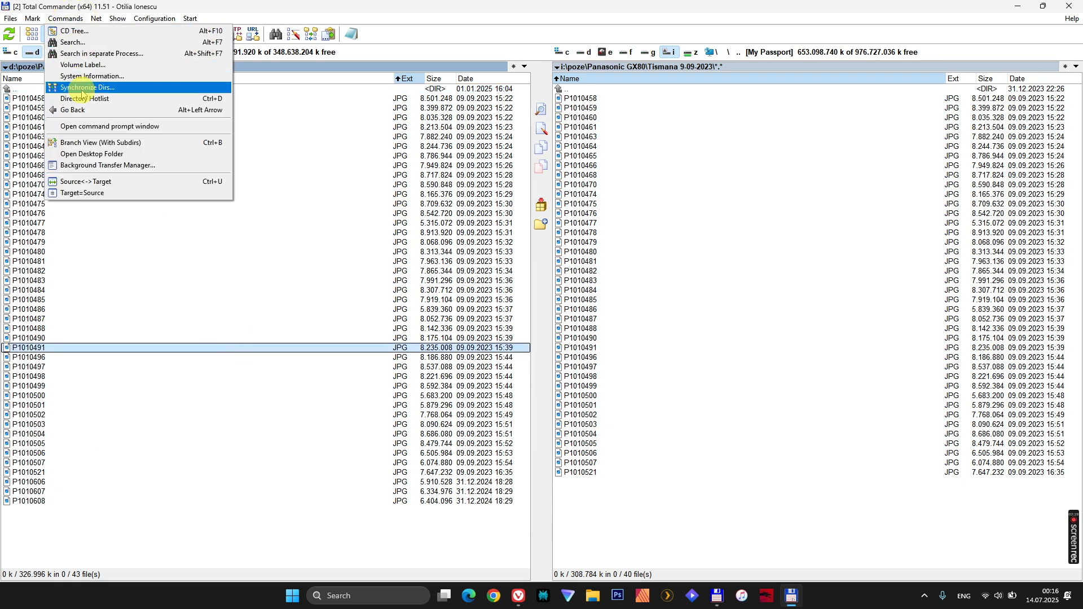
left_click(62, 83)
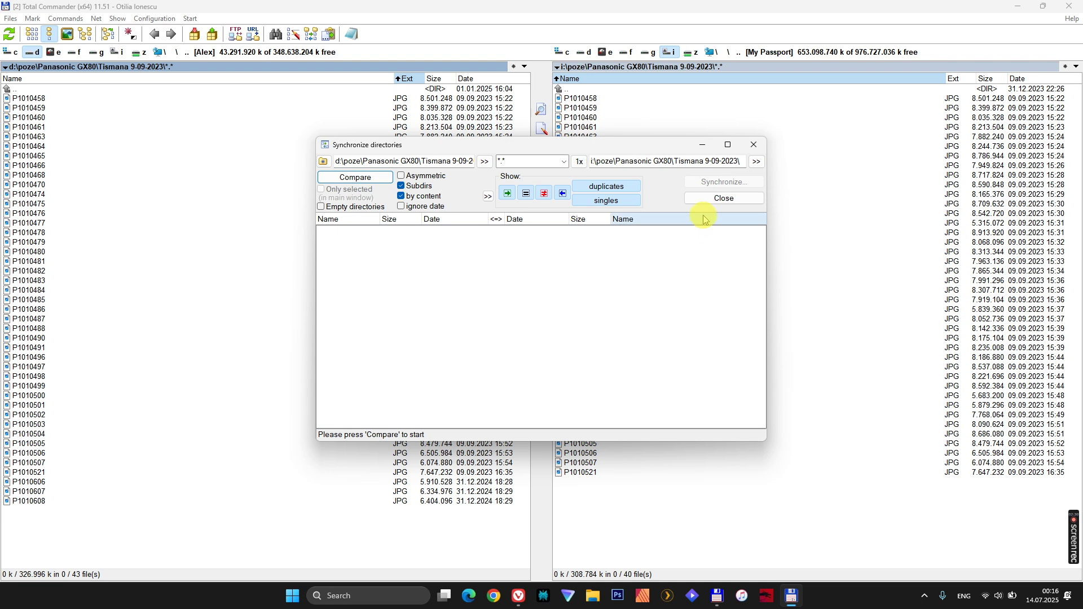
left_click(323, 161)
left_click(409, 177)
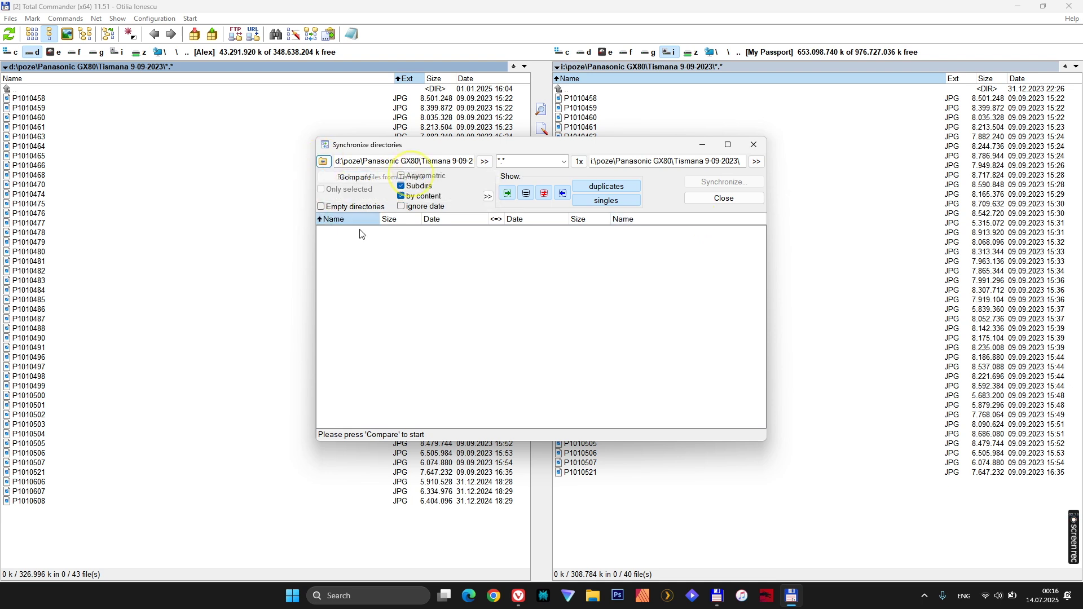
left_click(368, 181)
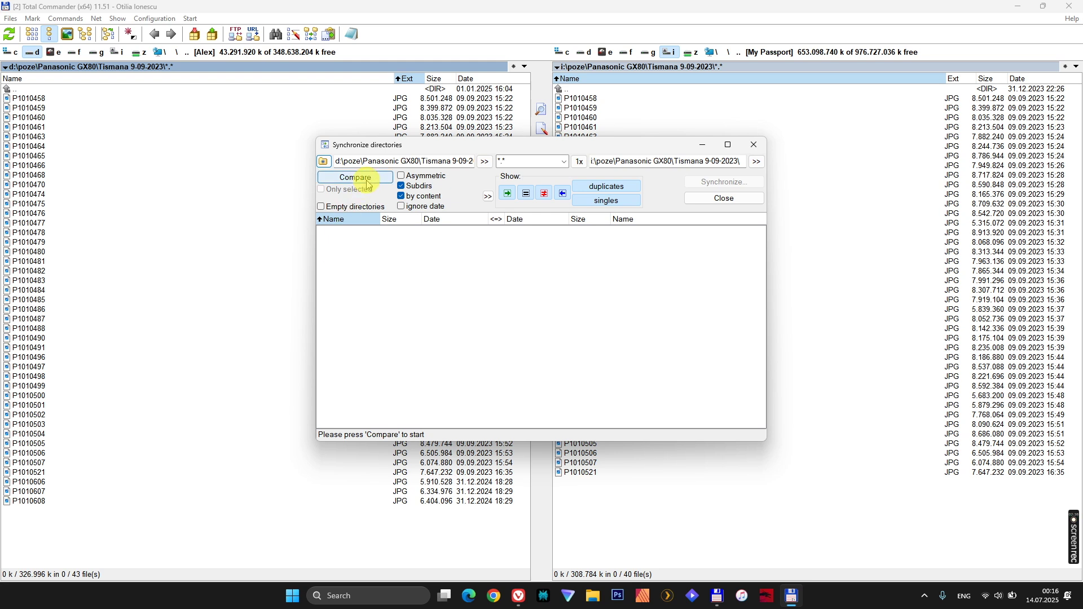
Switch the source to another folder under D:\Poze and the target to "14.08.2018 - Incercari obiectiv tele" in I:\Poze\Panasonic GX80.
left_click(484, 162)
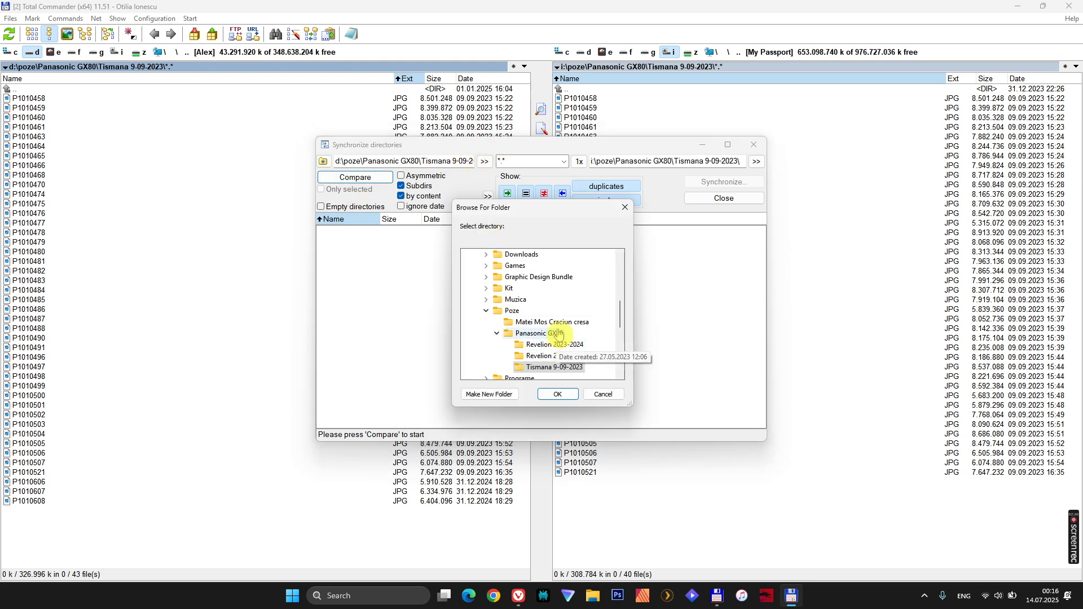
left_click(549, 326)
left_click(558, 394)
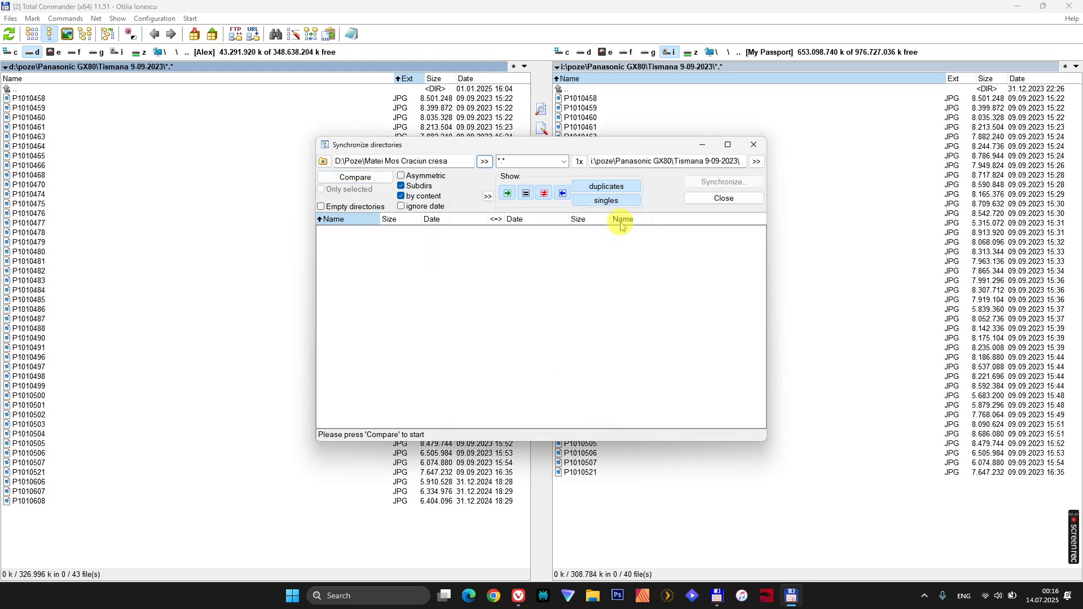
left_click(757, 162)
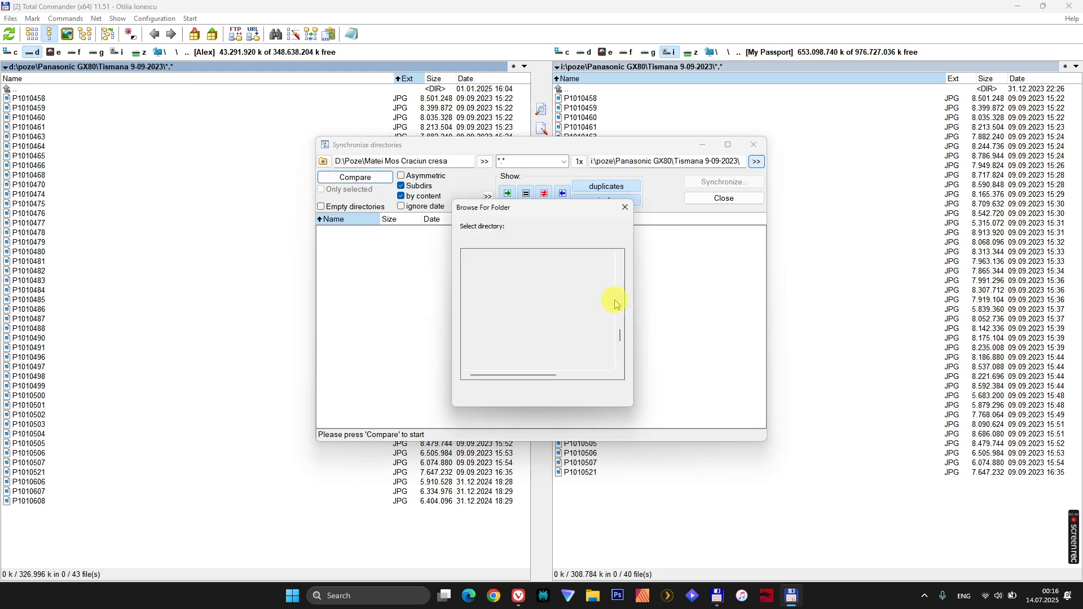
left_click(541, 289)
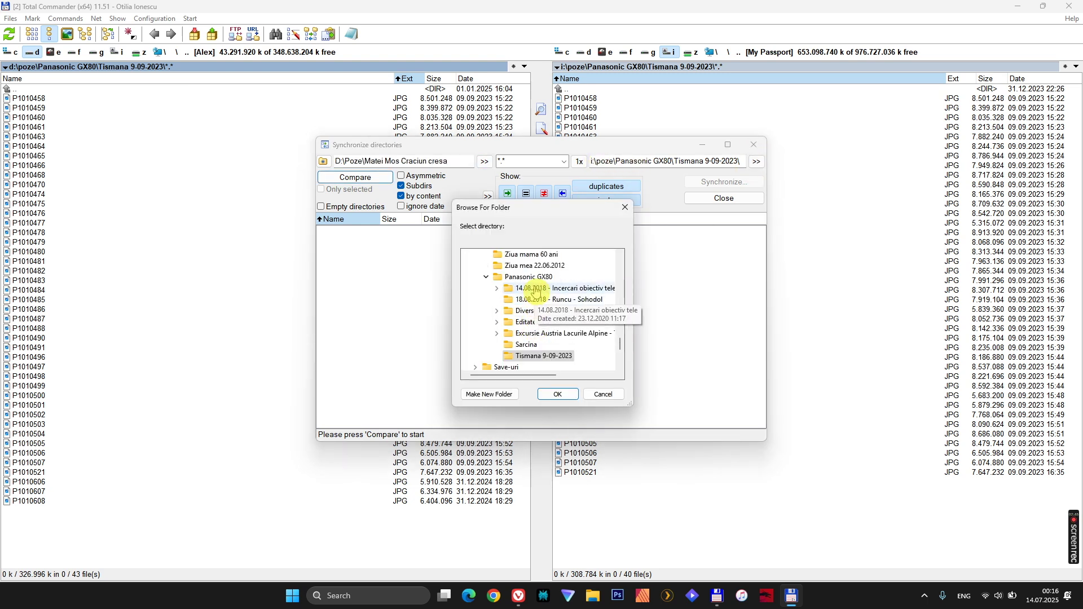
left_click(558, 395)
Restore the Tismana directories from the saved entry "Backup of files from Tismana" and compare them, reviewing the end of the file list.
left_click(323, 162)
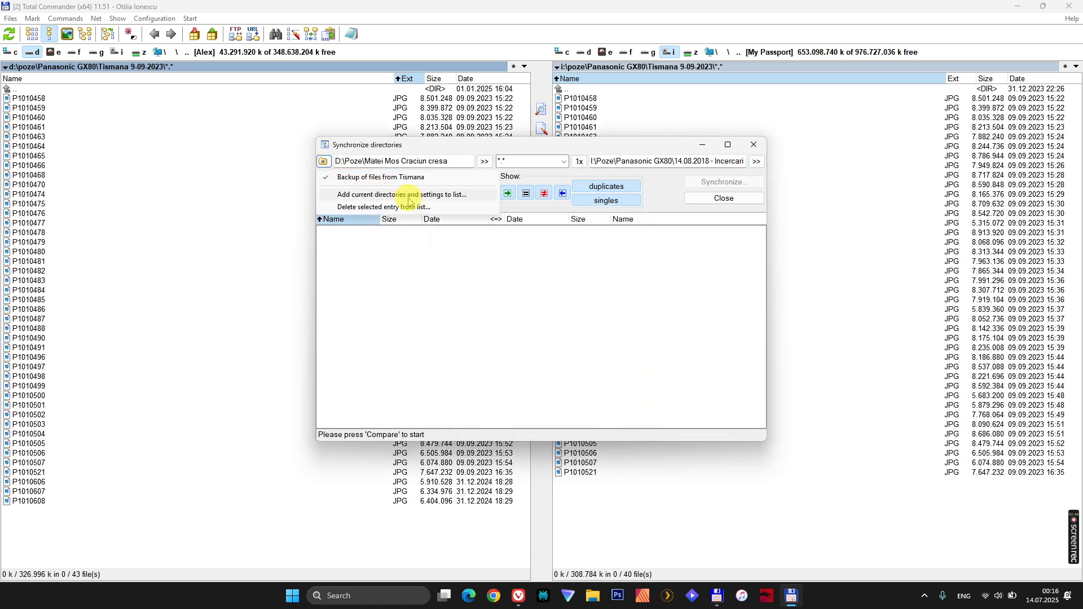
left_click(404, 178)
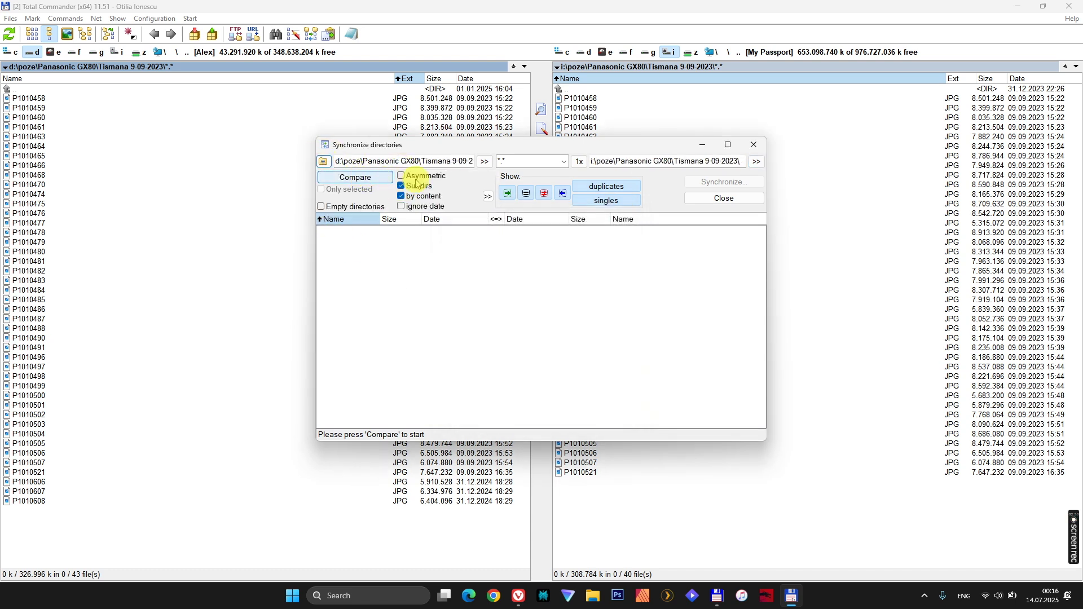
left_click(353, 177)
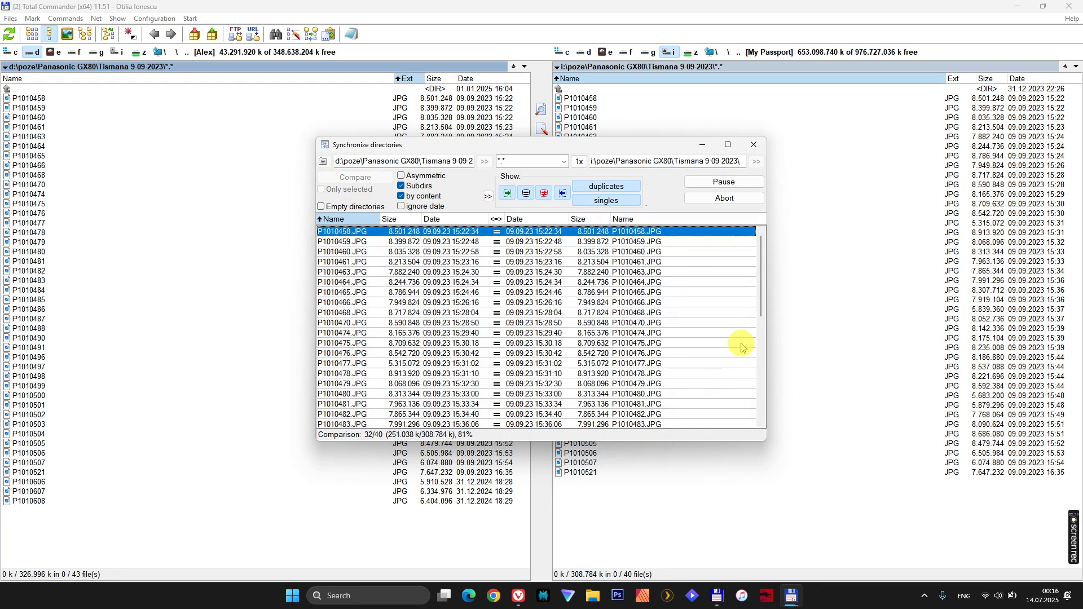
left_click_drag(763, 300, 763, 417)
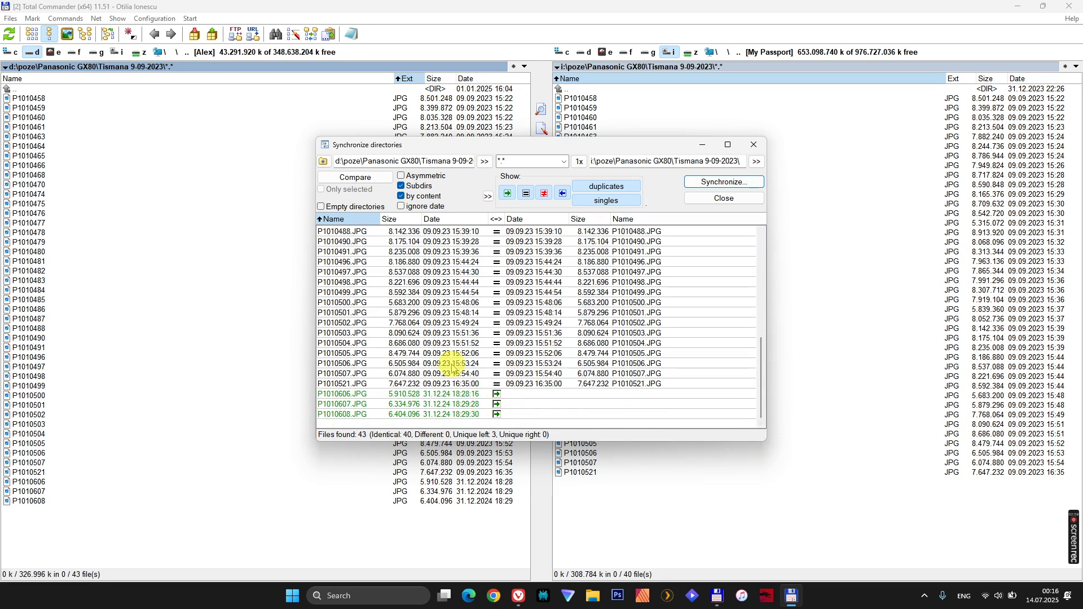
Synchronize the newly added photos to i:\poze\Panasonic GX80\Tismana 9-09-2023, check the refreshed comparison and close the synchronization.
left_click(743, 186)
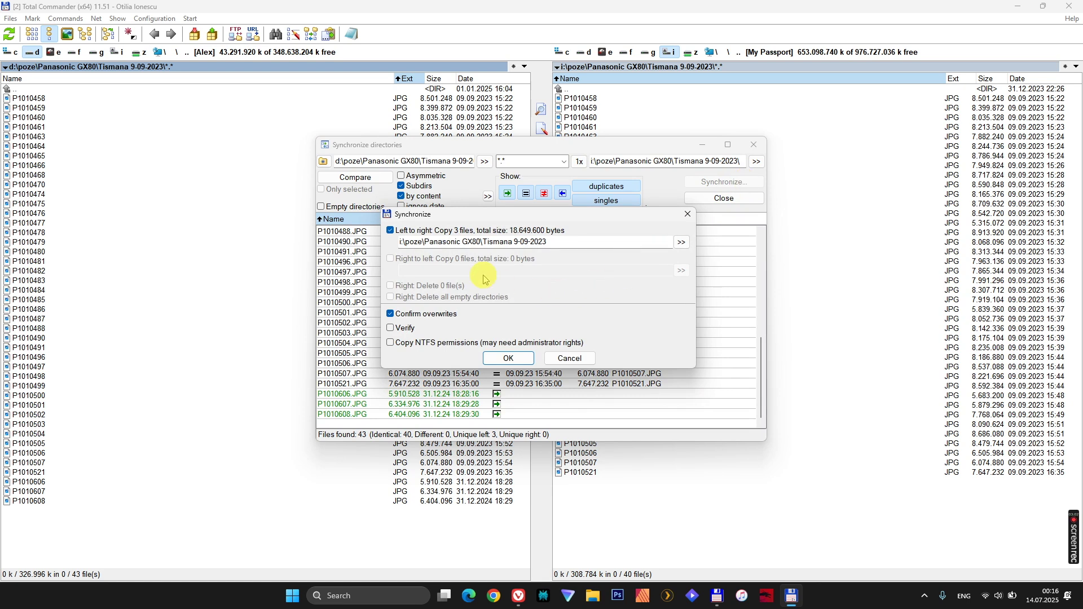
left_click(510, 359)
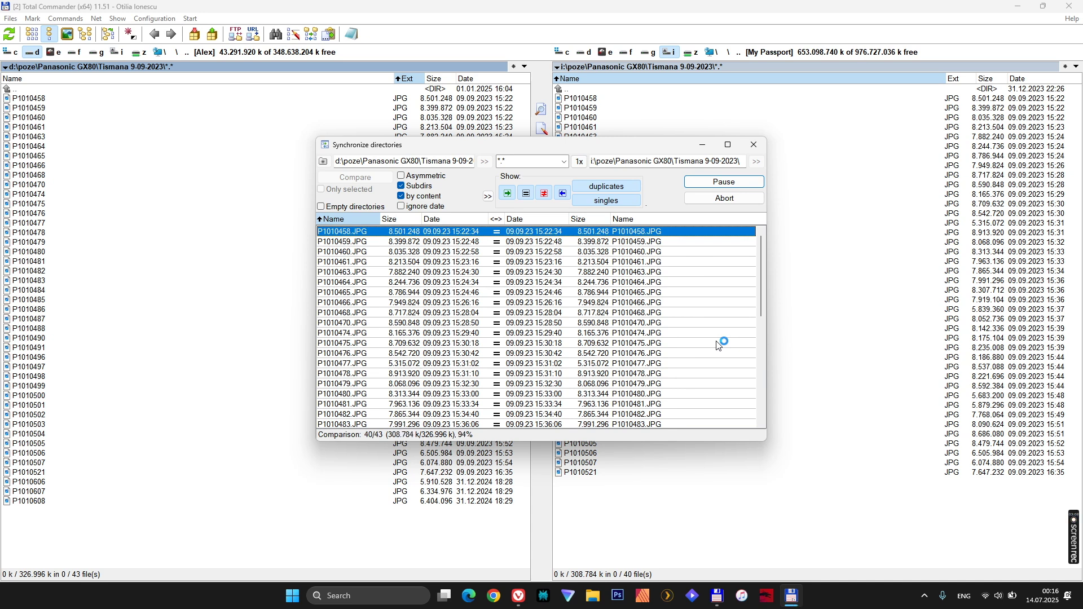
left_click_drag(764, 297, 768, 432)
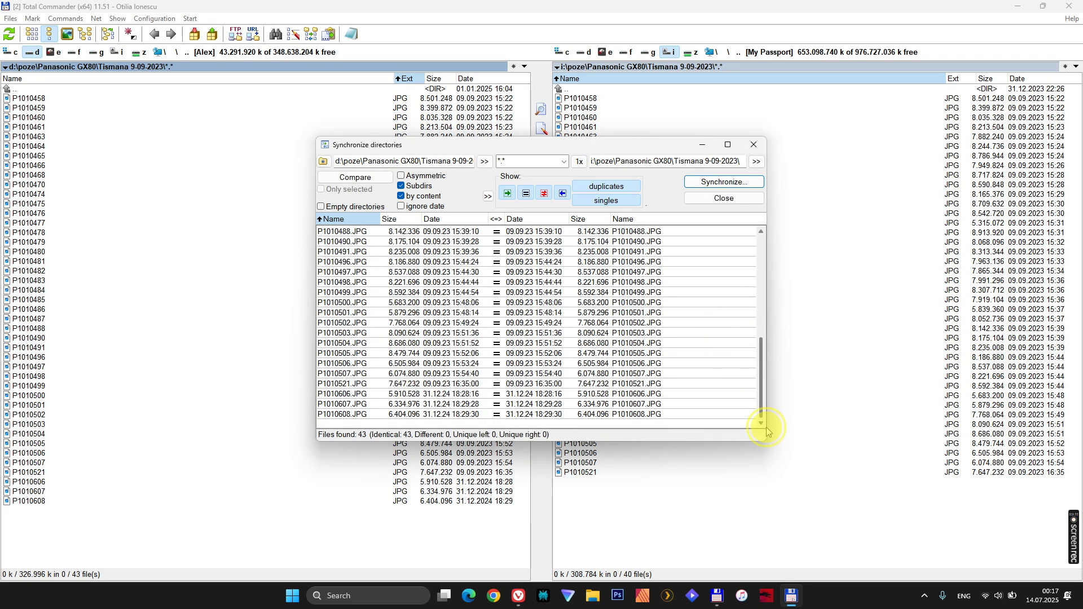
left_click(722, 199)
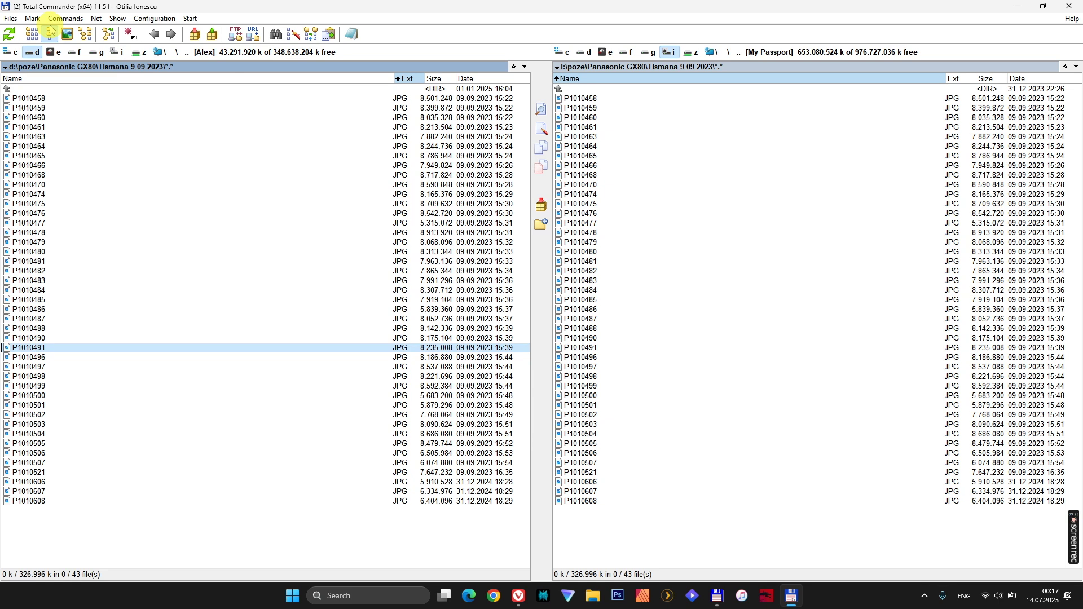
Compare the two Tismana folders once more with Synchronize Dirs and toggle the display of identical files off and on.
left_click(66, 18)
left_click(90, 88)
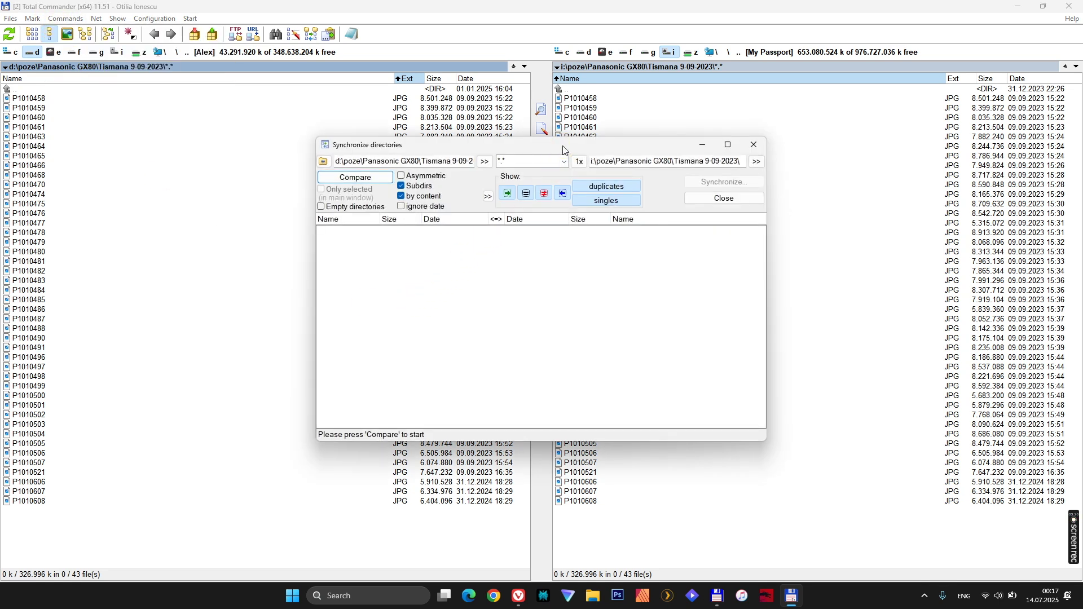
left_click(355, 177)
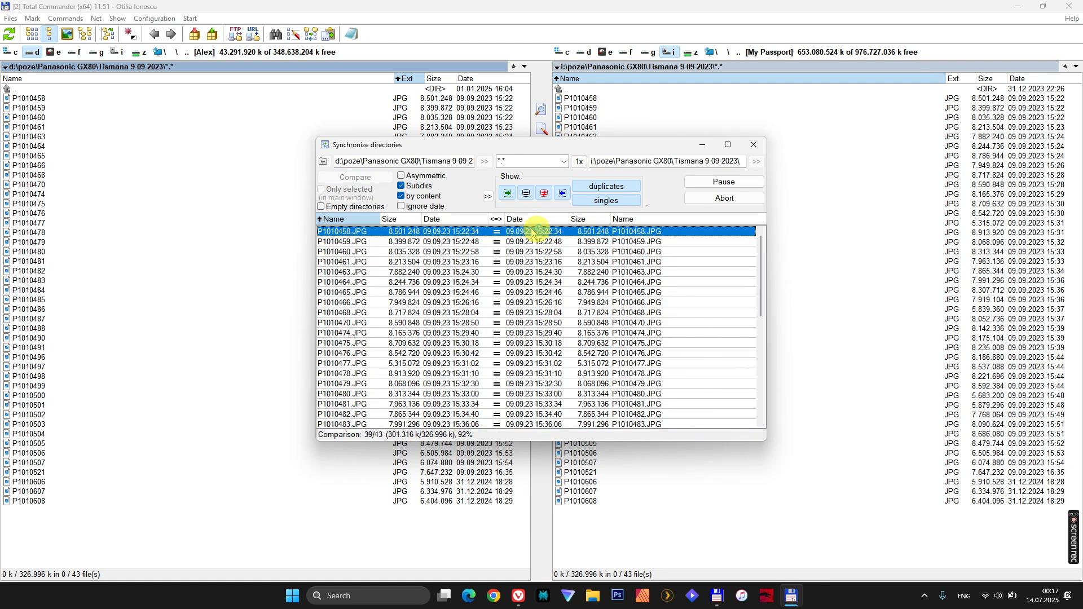
left_click(534, 195)
left_click(531, 195)
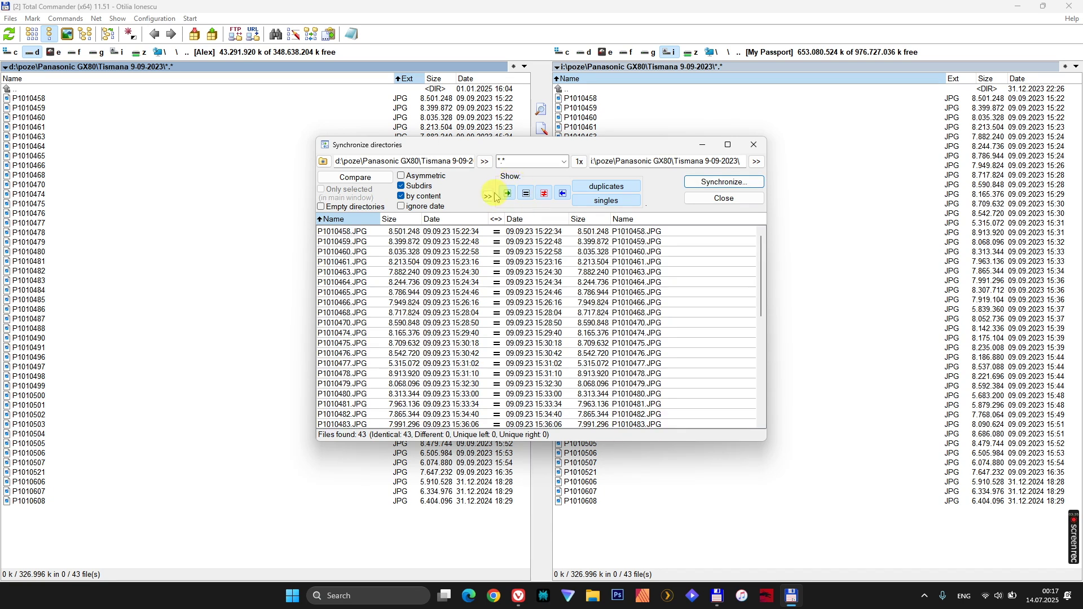
View the user-defined compare functions by file type, dismiss them without changes and close the directory synchronization.
left_click(488, 197)
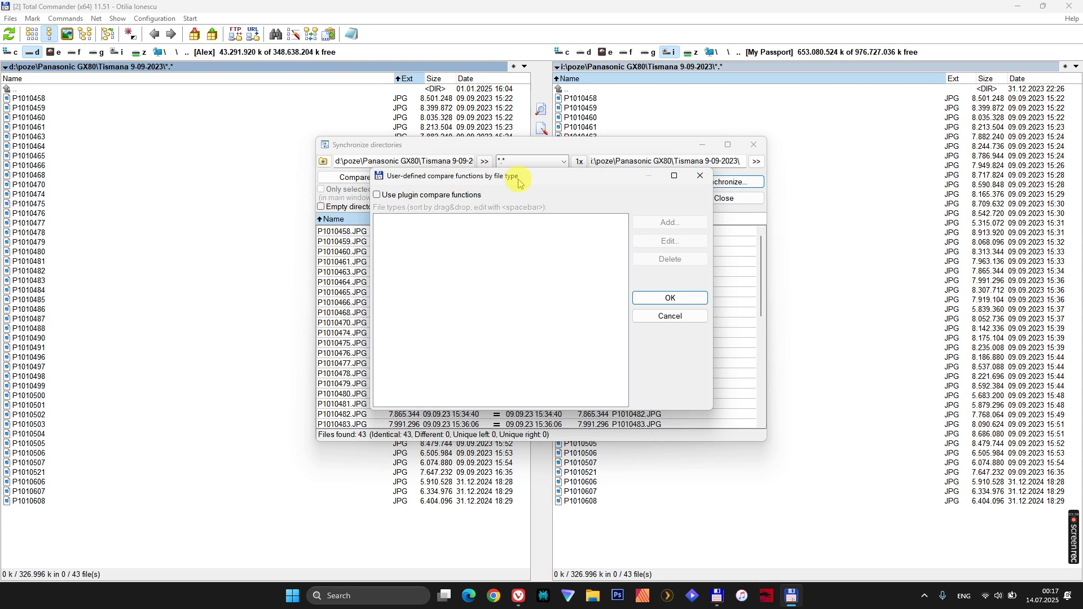
left_click(701, 176)
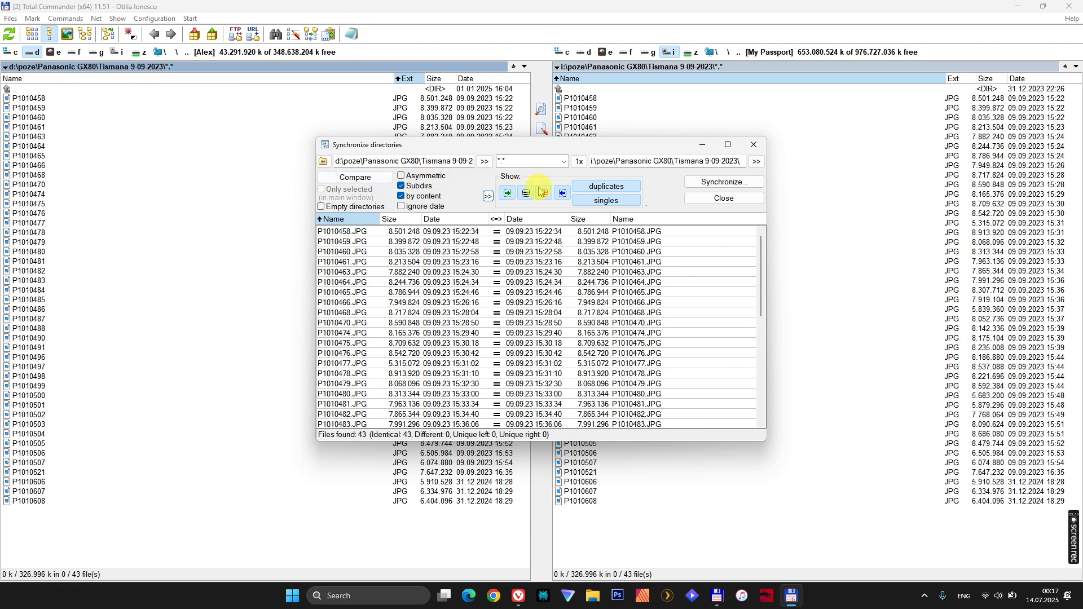
left_click(739, 199)
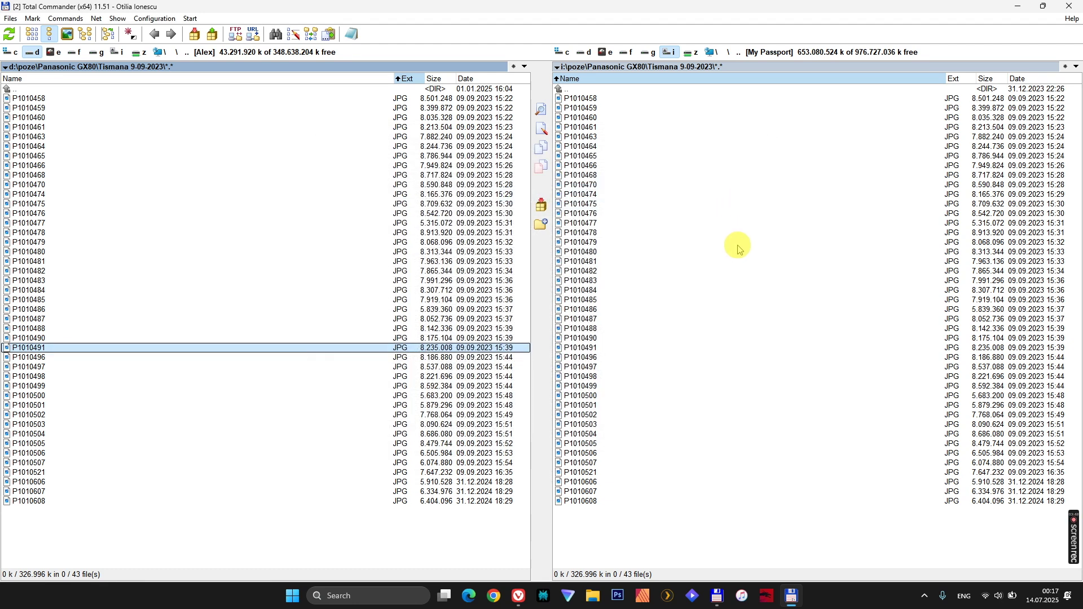